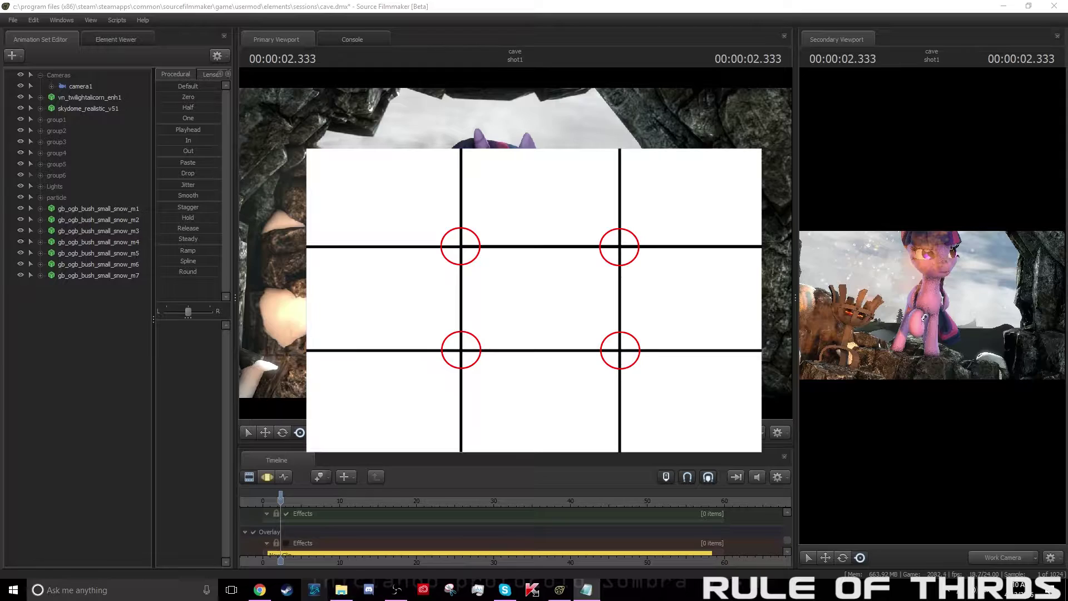
- Switch to Chrome and download the Rule of Thirds Overlay ZIP from its DeviantArt page
click(259, 590)
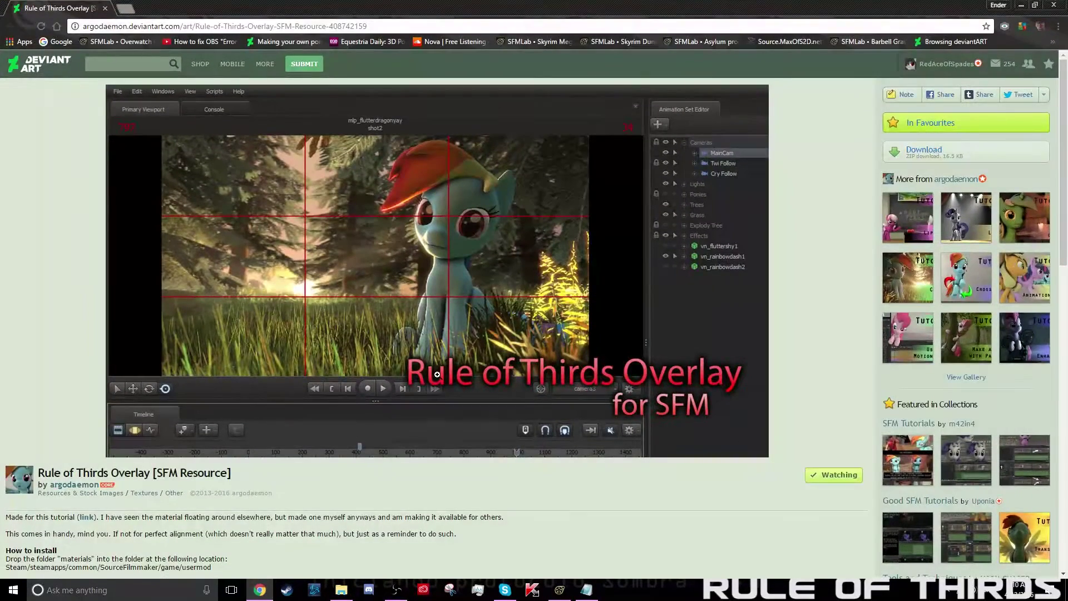
scroll(148, 149, down, 1)
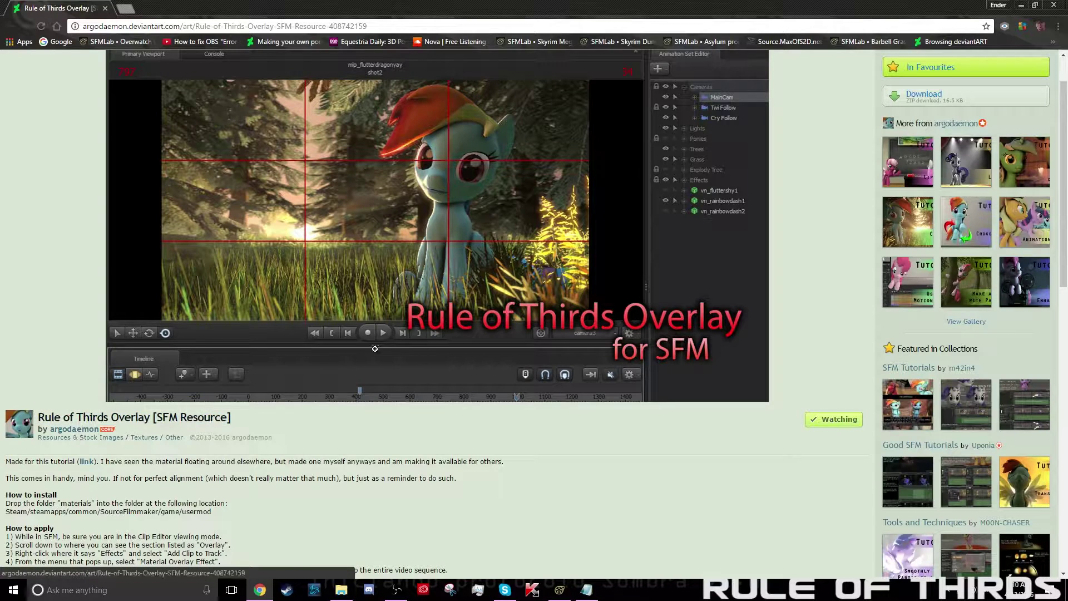
scroll(77, 437, up, 1)
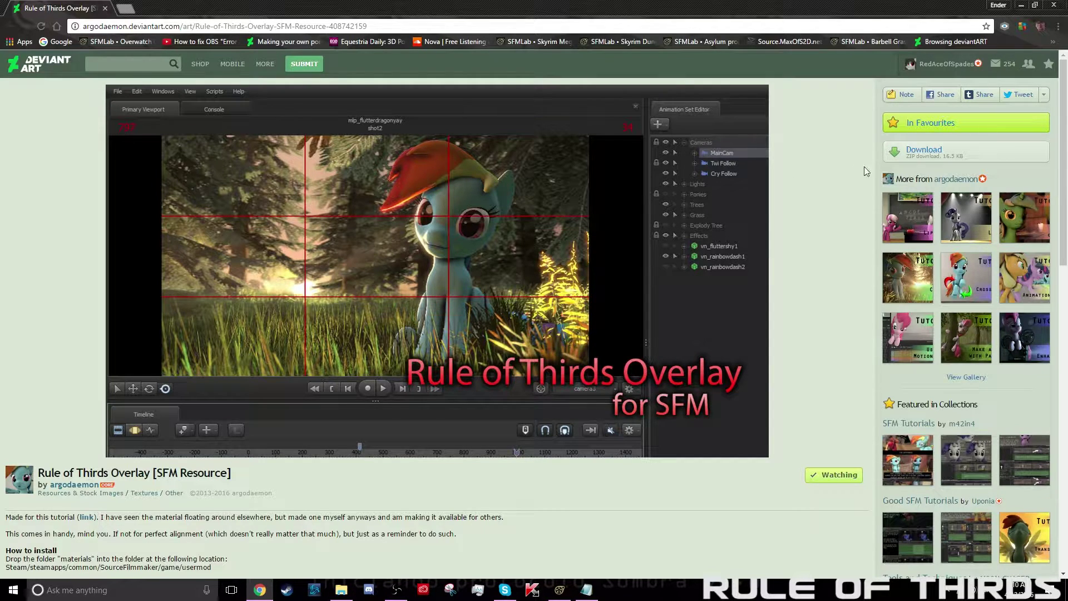
click(945, 156)
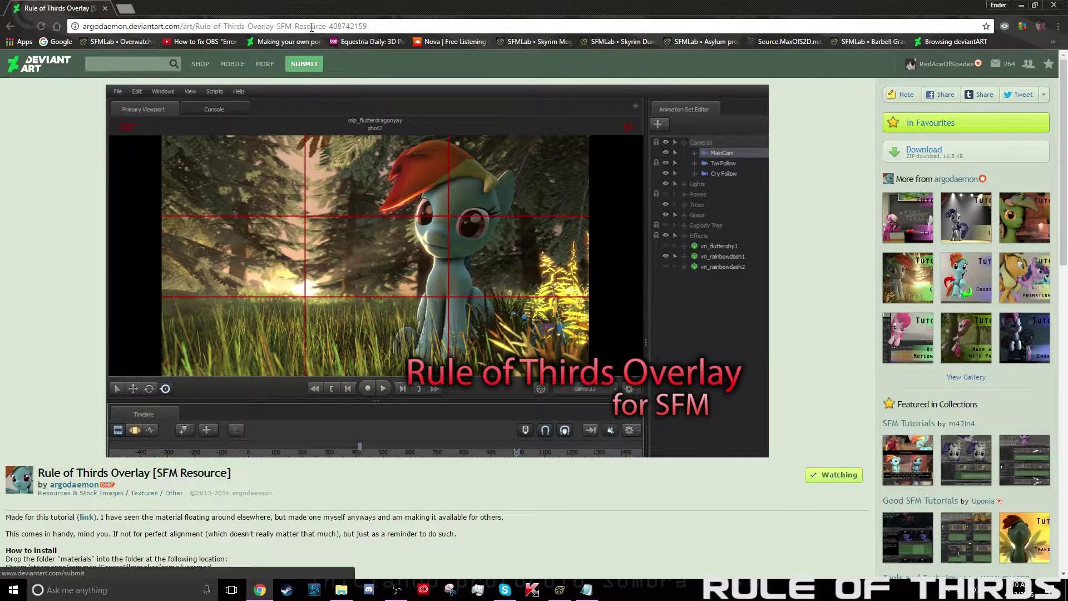
double_click(317, 14)
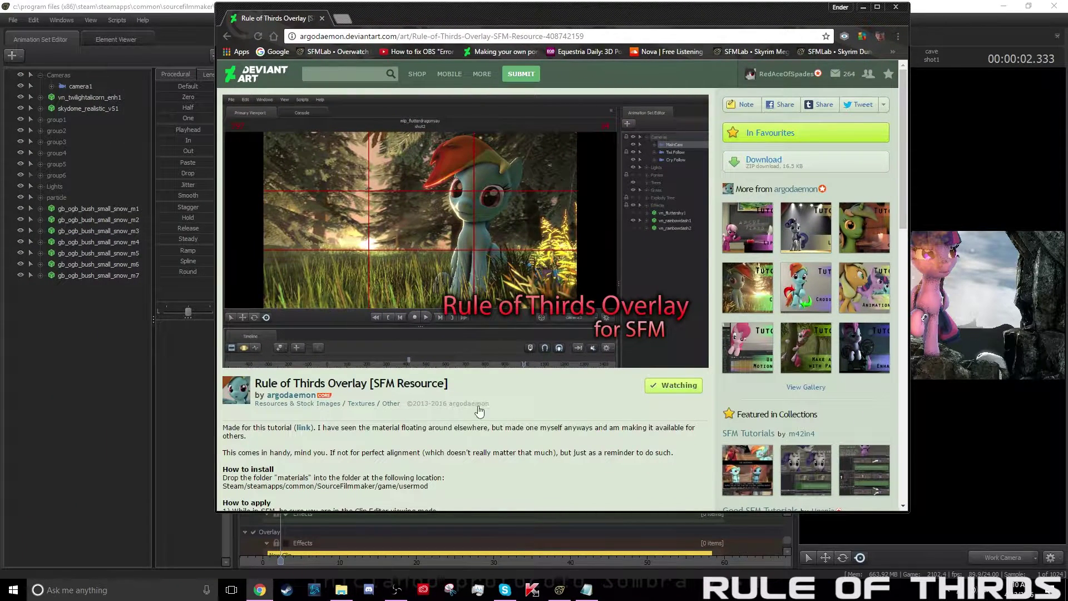
scroll(476, 406, down, 3)
scroll(476, 406, up, 3)
click(760, 161)
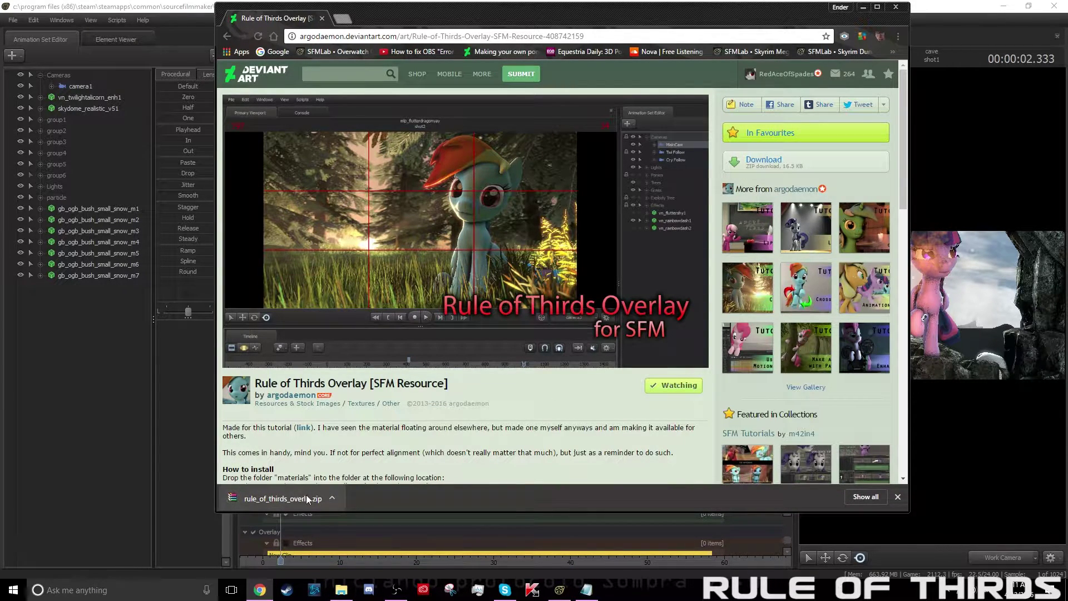
- Open the downloaded ZIP in WinRAR and select the materials folder inside RuleOfThirds
click(332, 498)
click(369, 515)
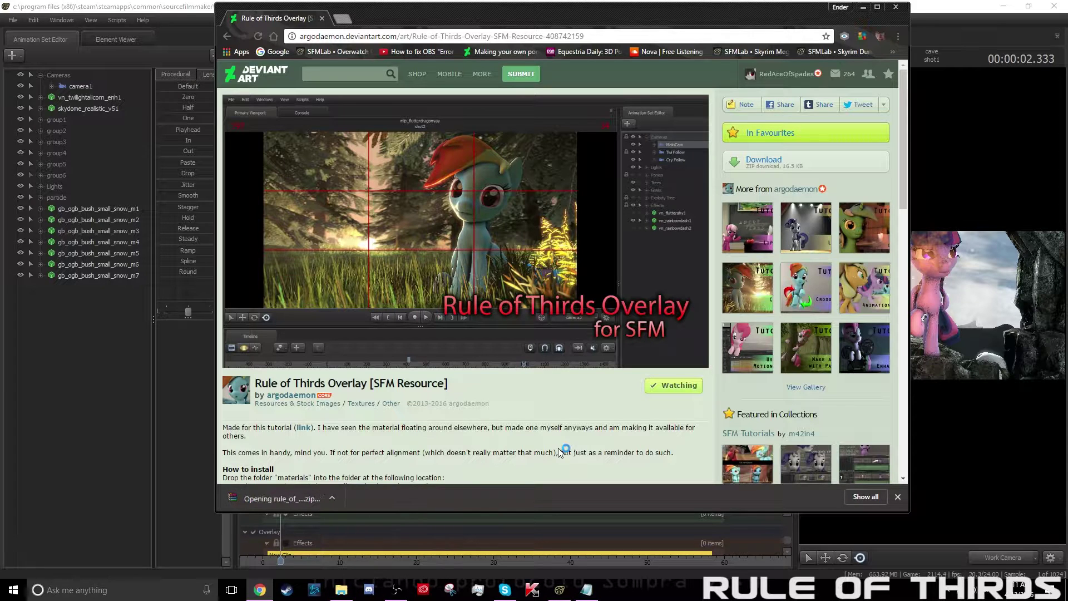
click(743, 156)
click(935, 212)
double_click(743, 149)
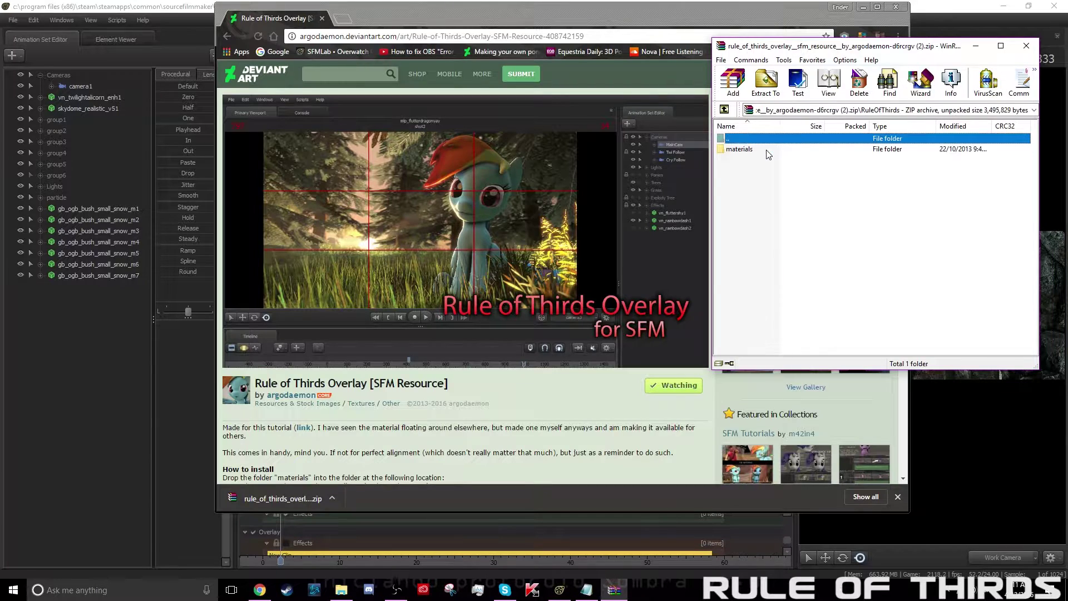
click(740, 149)
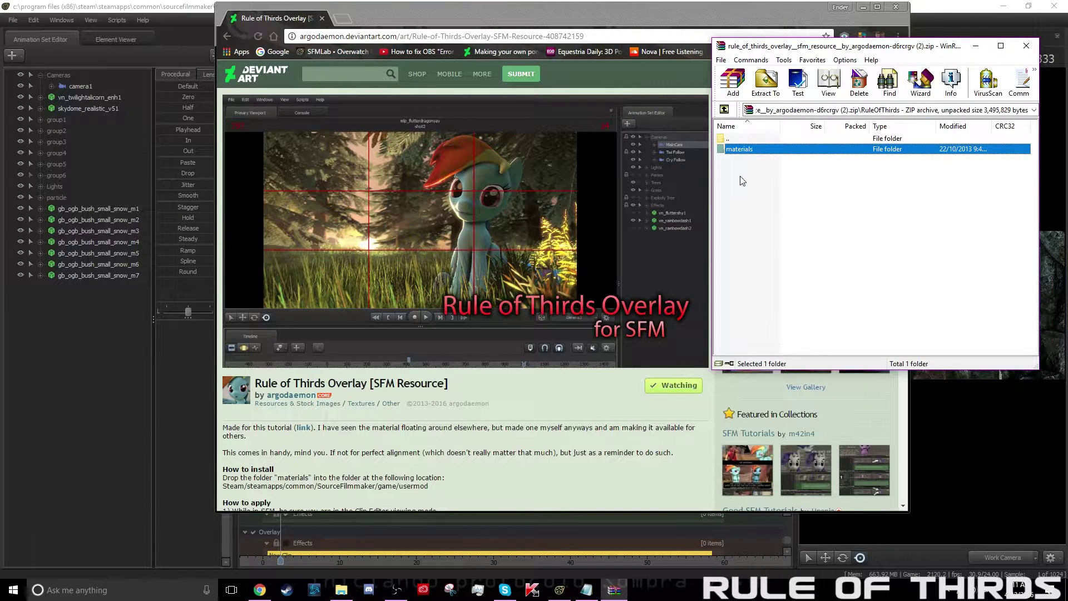
- Minimize the browser and open Local Disk (C:) in File Explorer beside the archive window
click(679, 16)
click(863, 7)
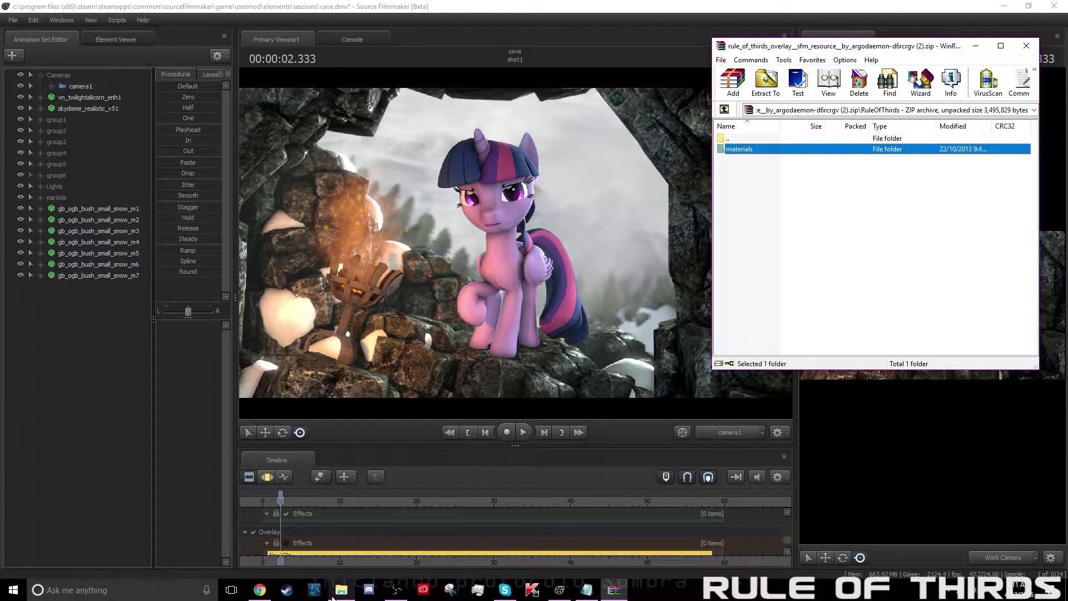
click(341, 556)
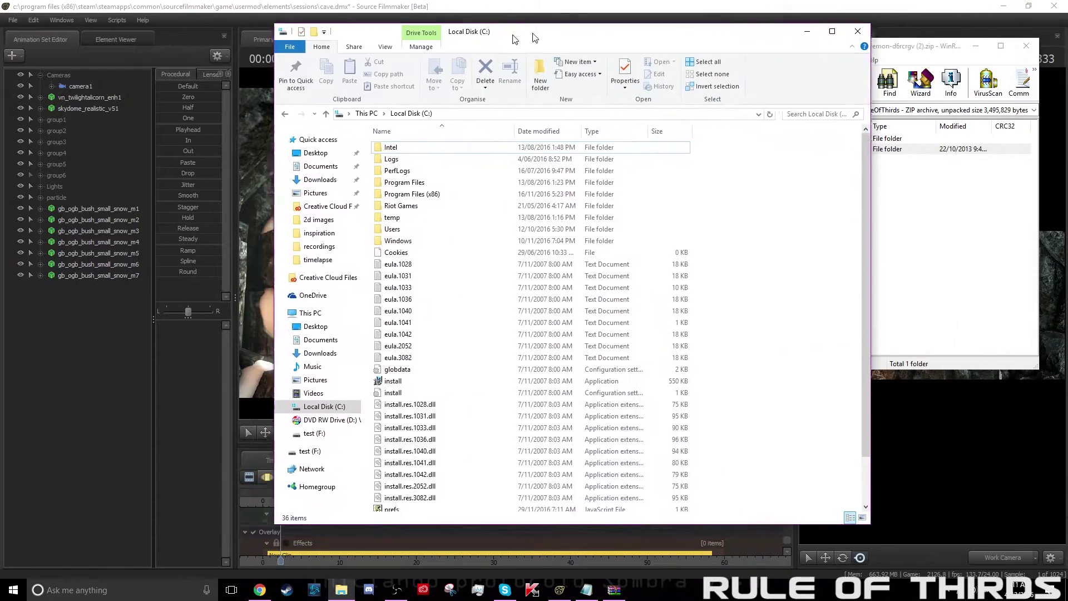
drag(445, 38, 235, 38)
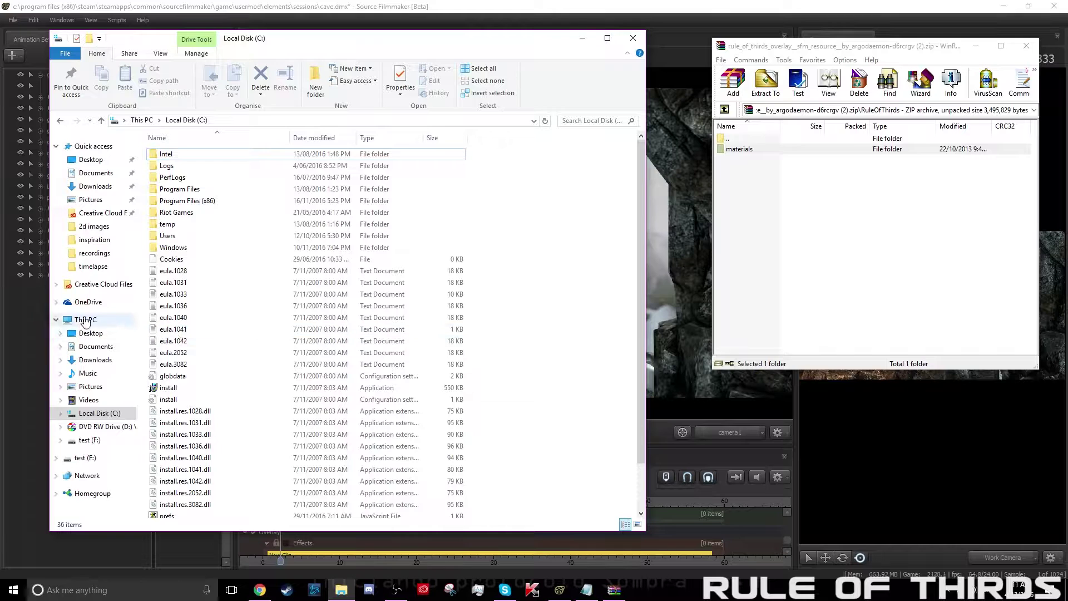
click(85, 321)
click(106, 413)
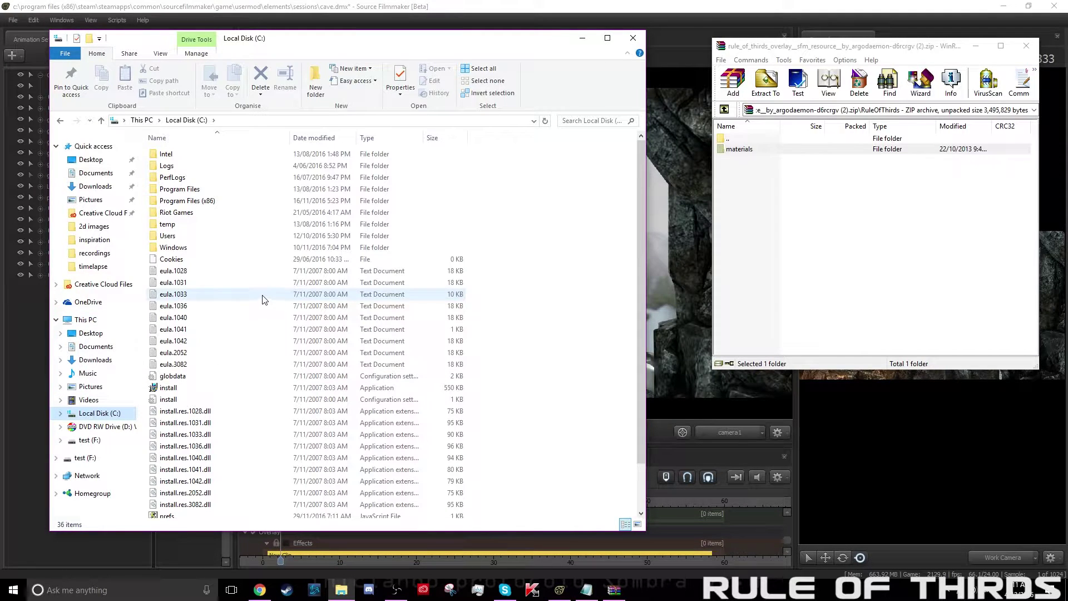
- Open the folder Program Files (x86)\Steam\steamapps\common\SourceFilmmaker\game\usermod
double_click(207, 203)
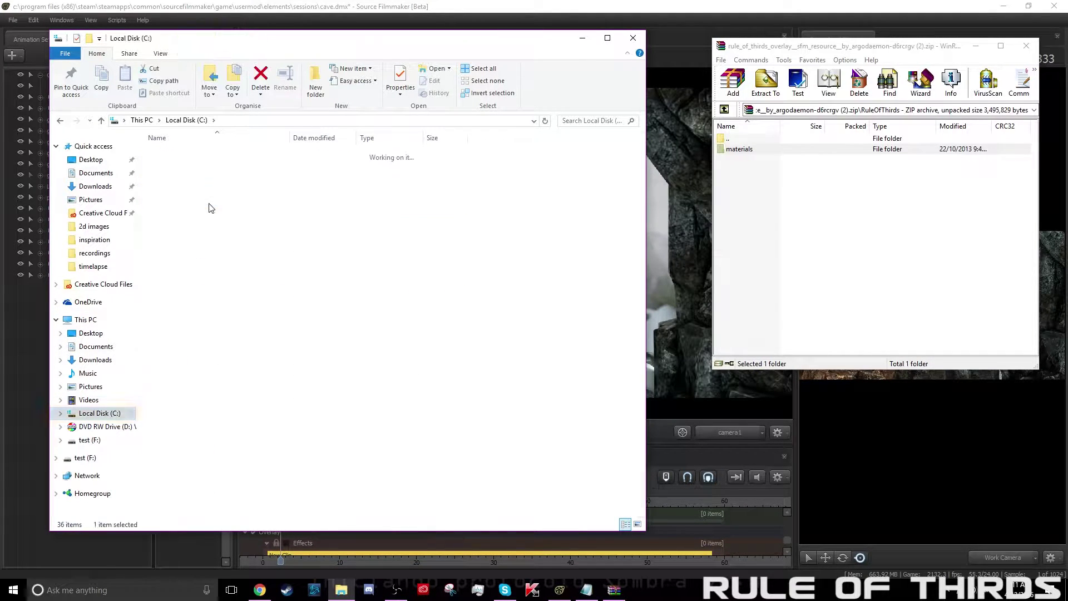
scroll(223, 325, down, 3)
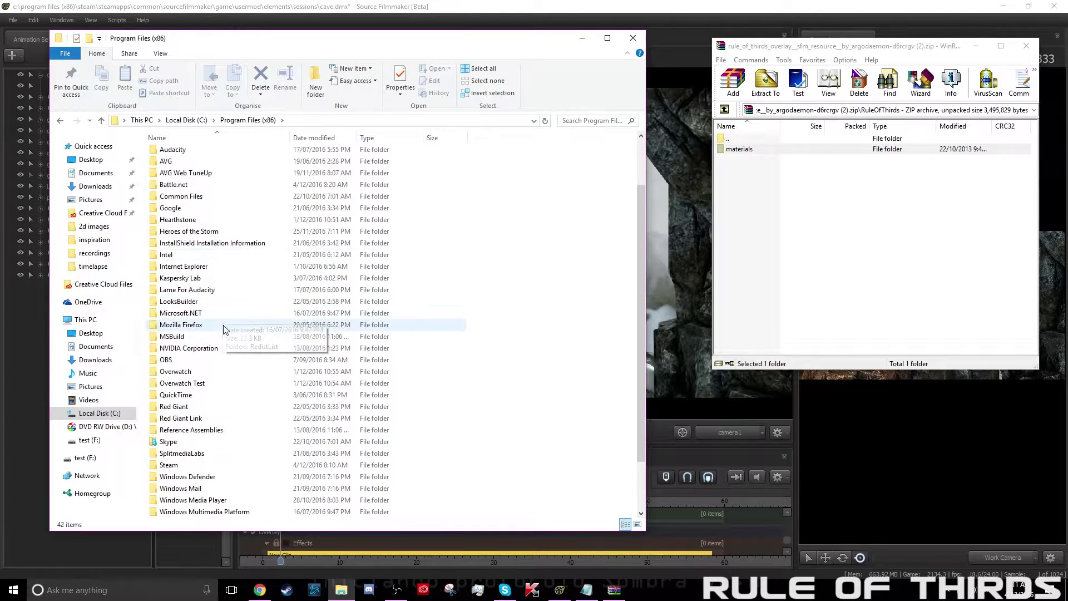
double_click(176, 431)
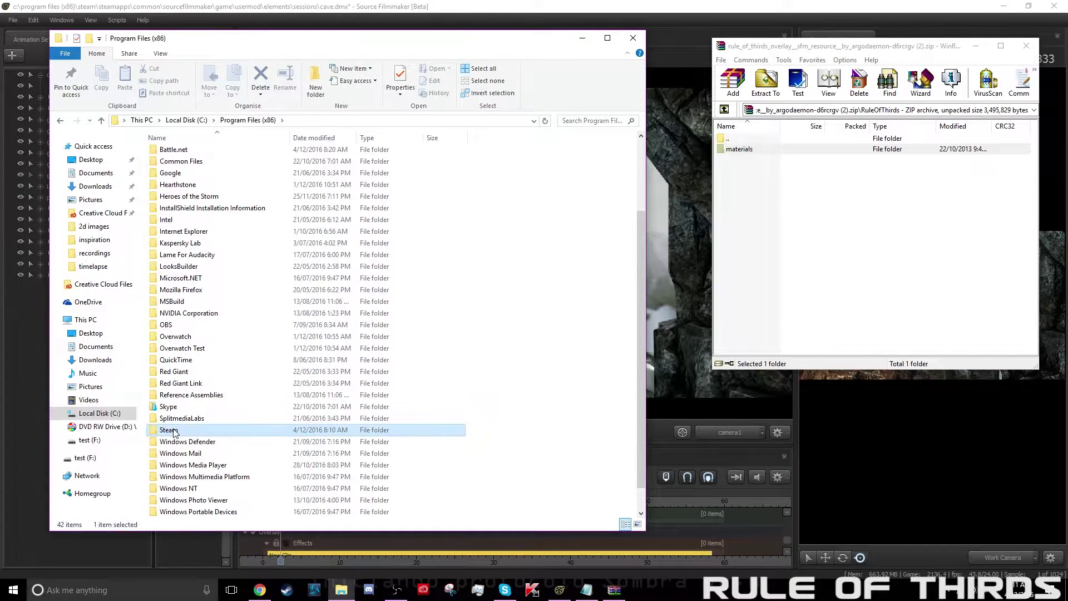
double_click(175, 365)
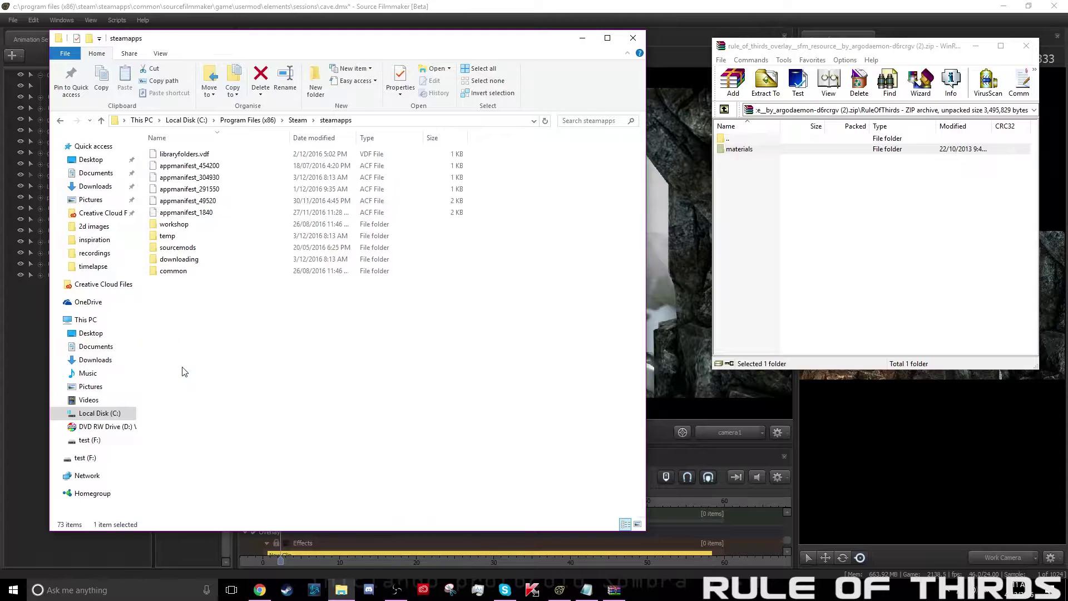
double_click(185, 273)
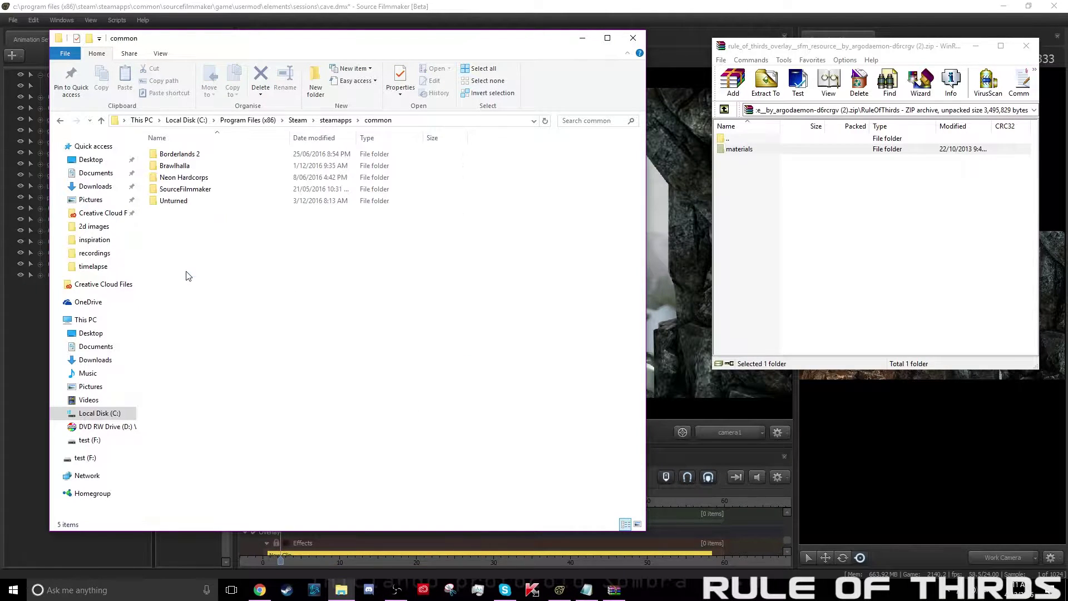
double_click(190, 190)
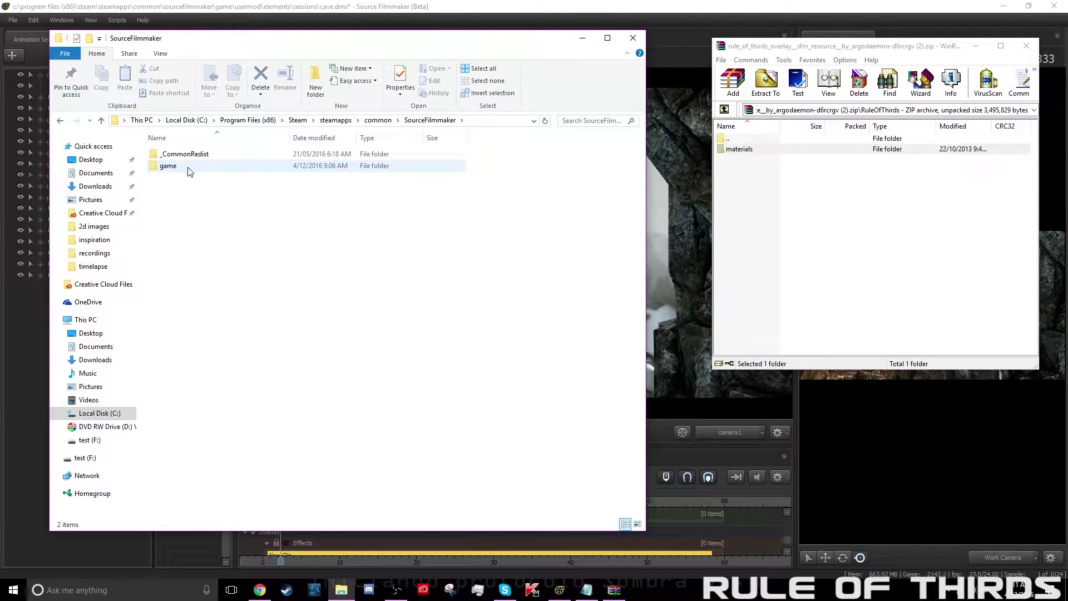
double_click(187, 167)
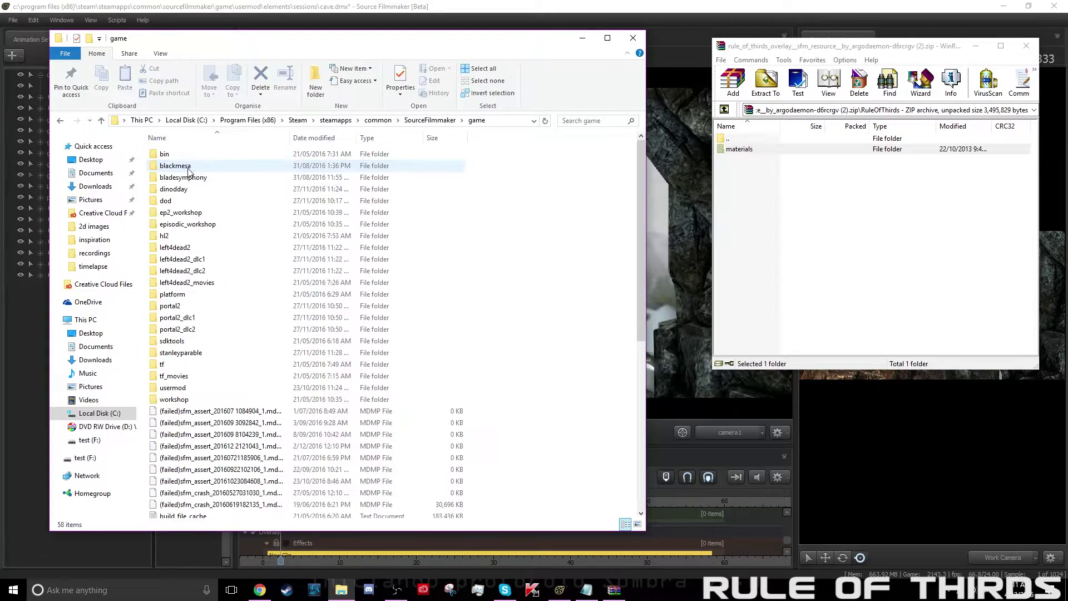
double_click(185, 392)
- Close the WinRAR archive and the usermod folder window to return to Source Filmmaker
drag(761, 153, 1016, 92)
click(1026, 46)
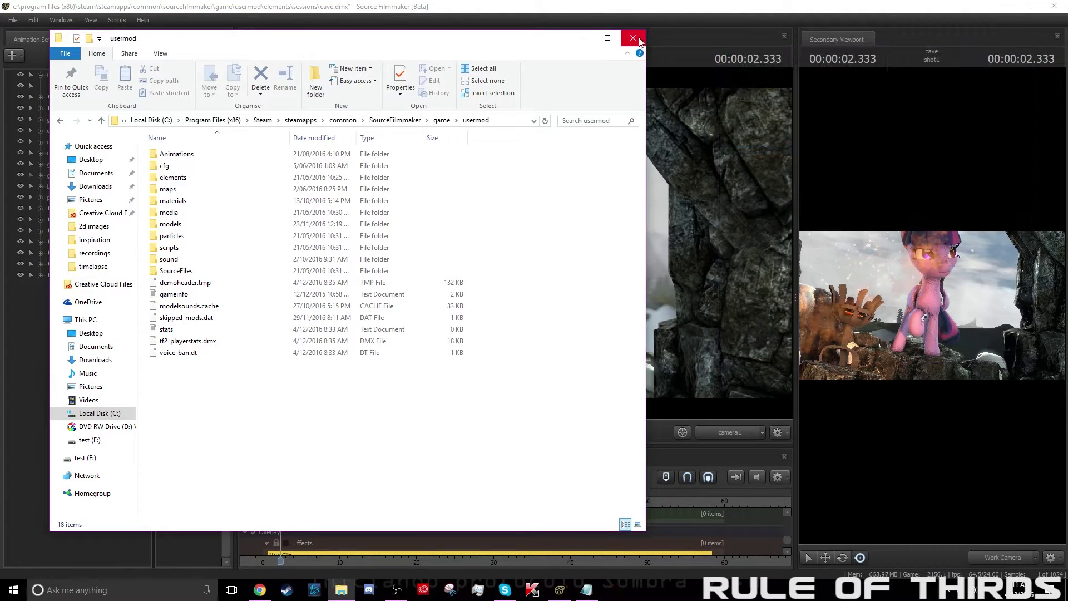
click(637, 39)
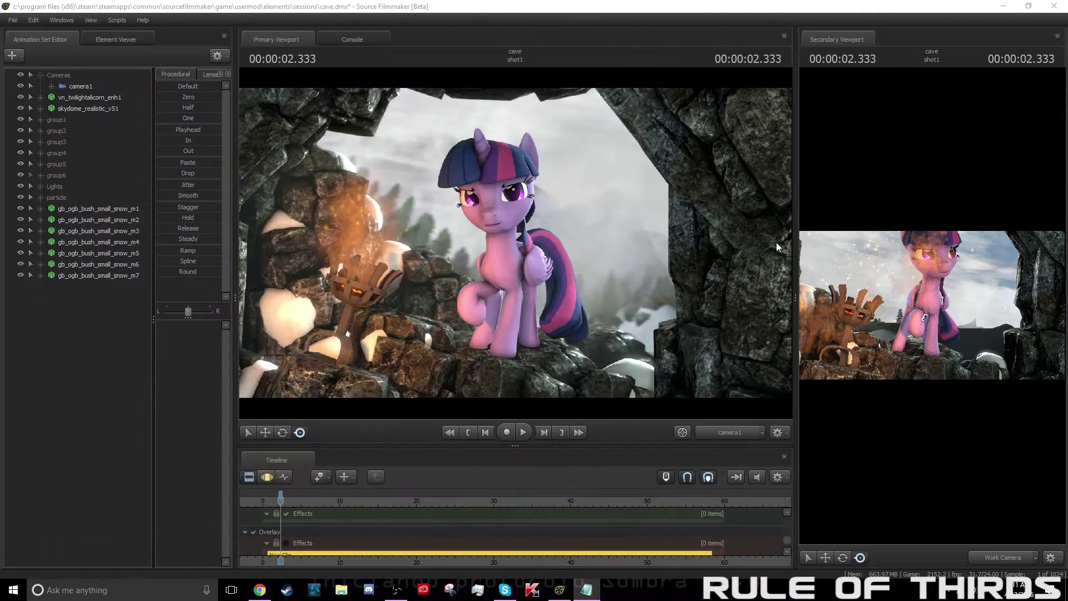
- Delete the existing clip from the Overlay group's Effects track and select the shot1 clip
click(335, 550)
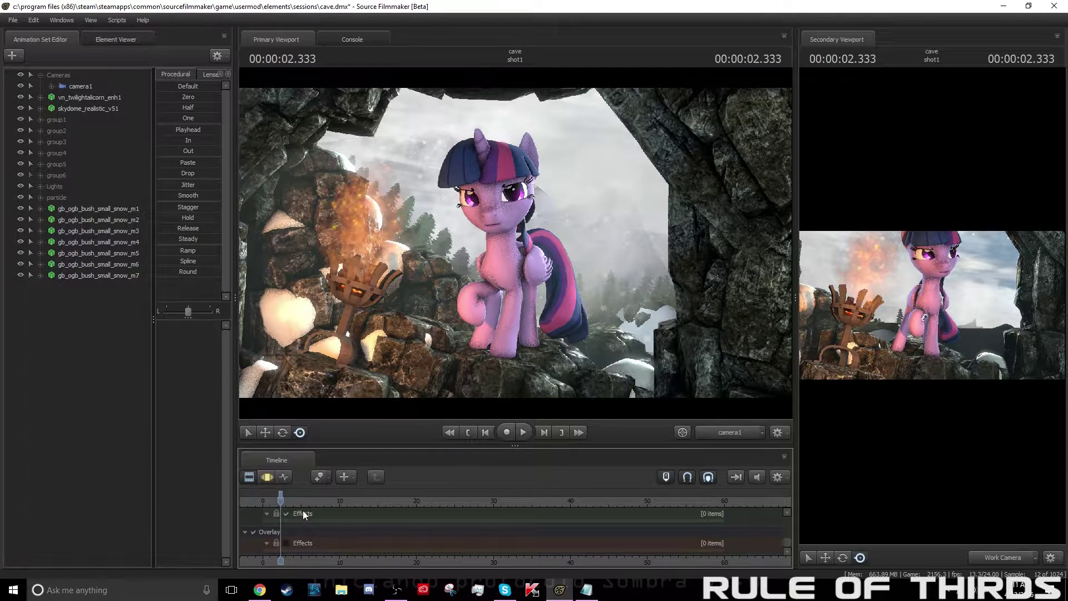
drag(786, 547, 786, 515)
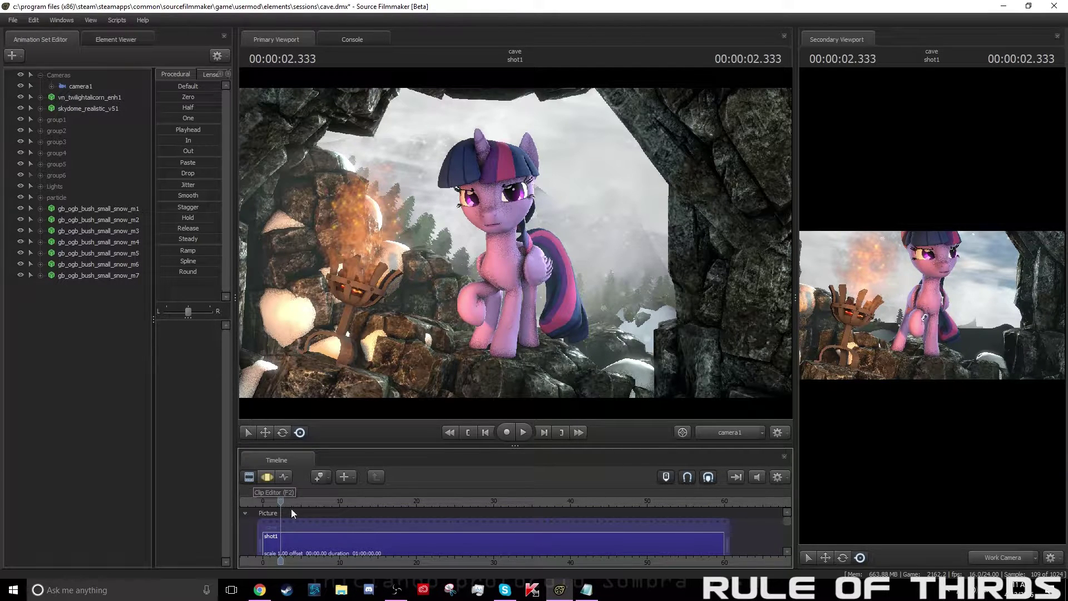
click(315, 539)
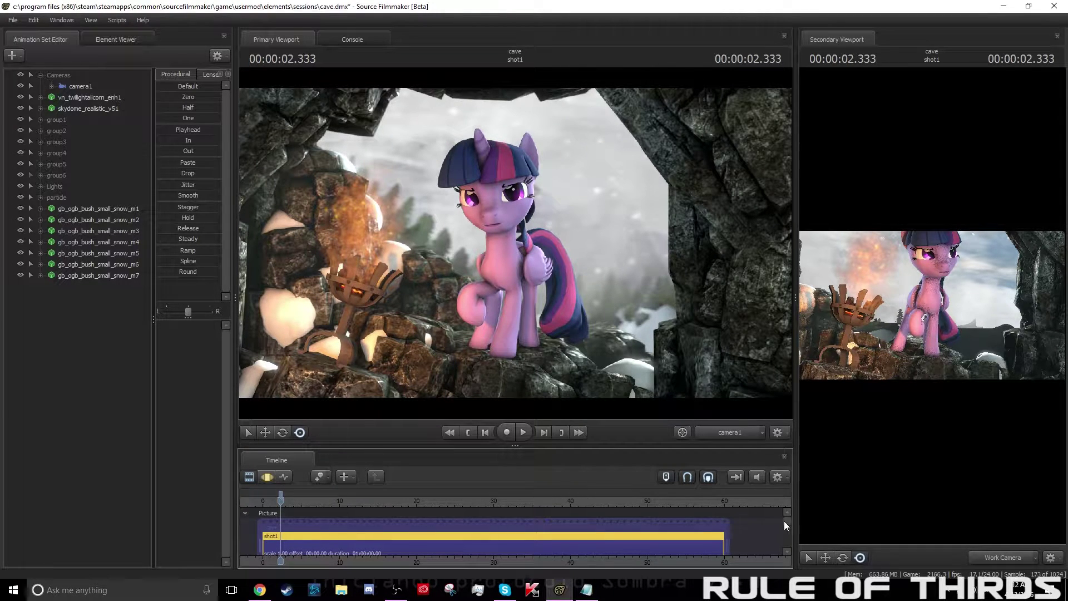
drag(786, 523, 788, 546)
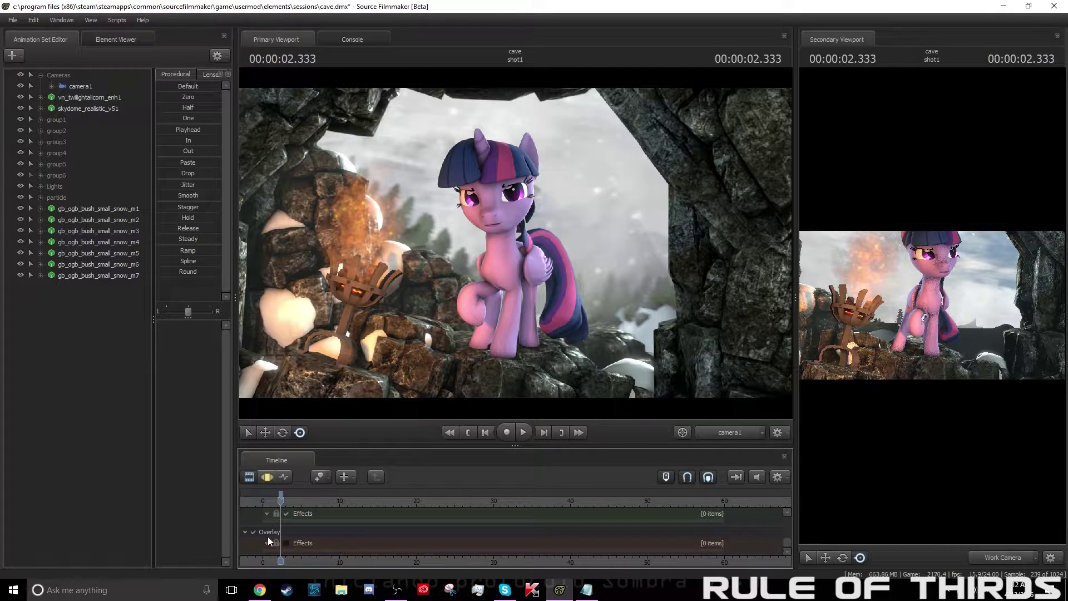
- Add a Material Overlay Effect clip to the Overlay group's Effects track
right_click(324, 545)
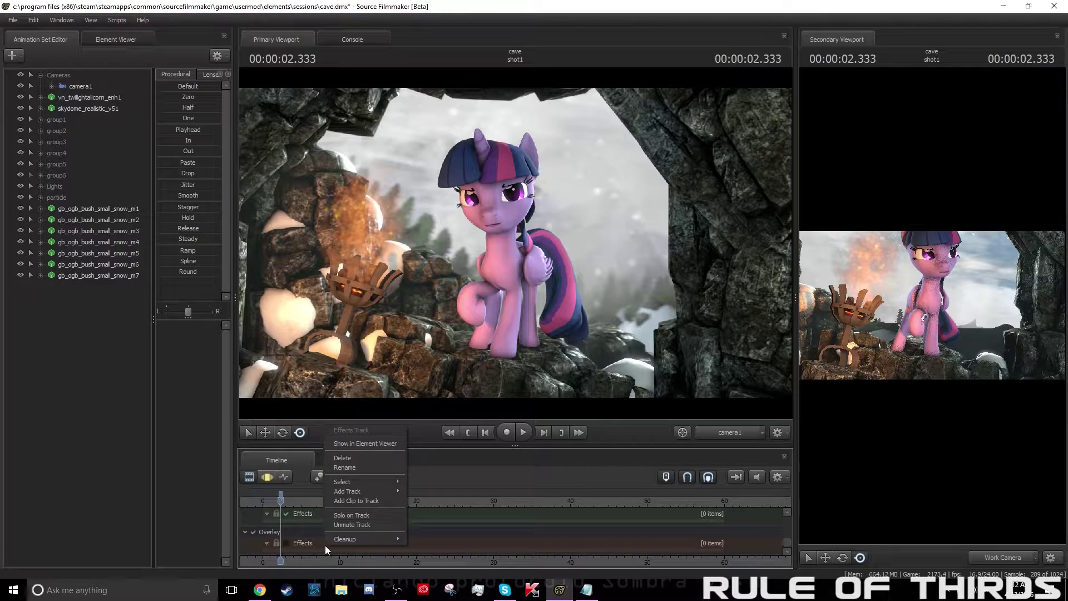
click(359, 500)
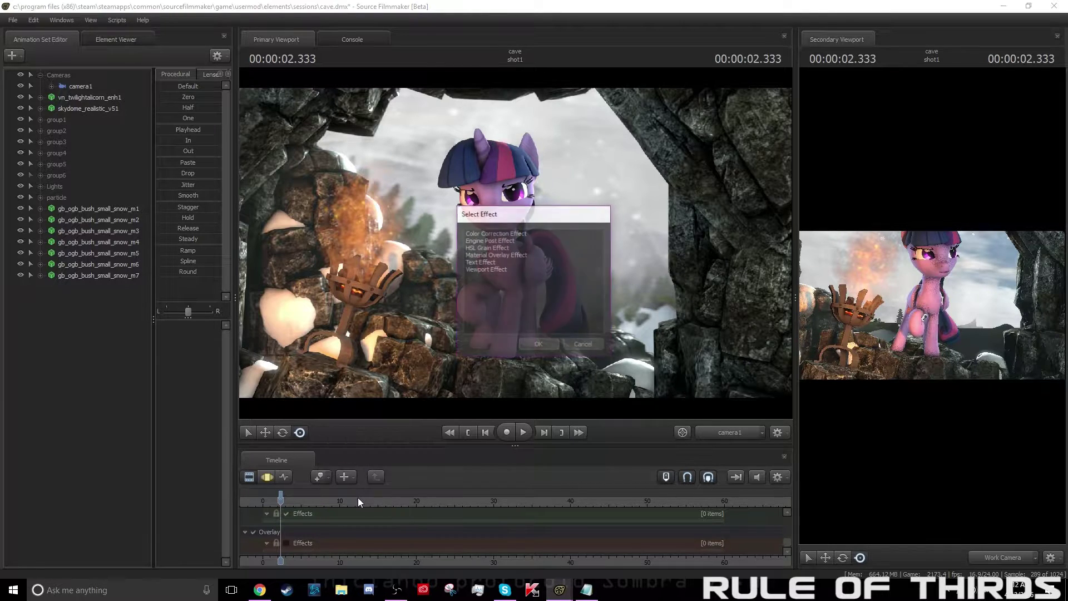
double_click(488, 255)
- Extend the new overlay clip at both ends so it spans the full length of the shot
click(281, 554)
scroll(286, 553, down, 1)
scroll(286, 553, up, 2)
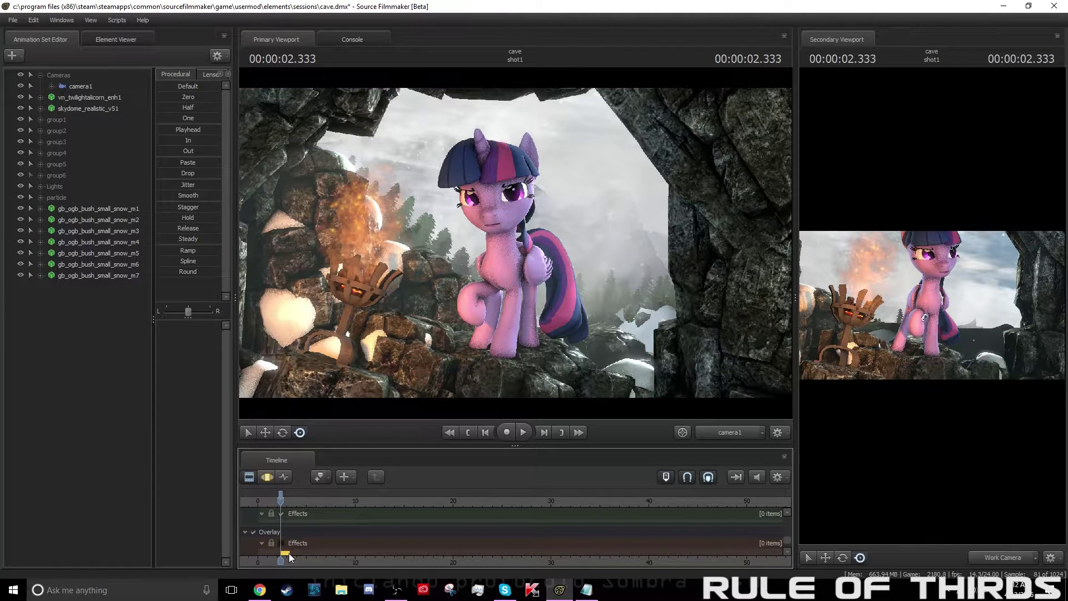
drag(288, 553, 319, 552)
drag(458, 552, 778, 551)
drag(281, 552, 260, 553)
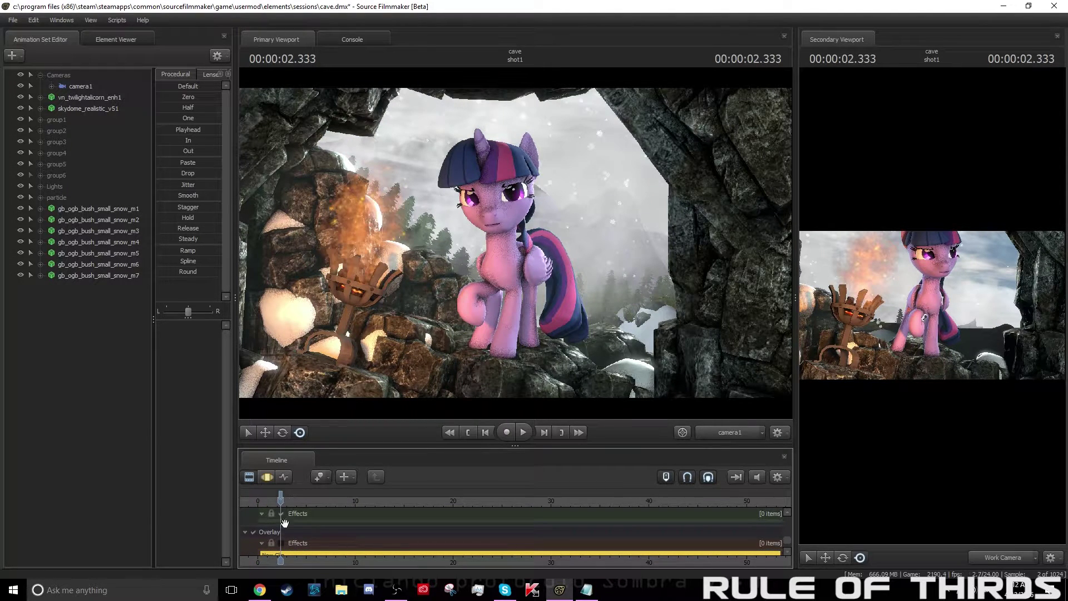
- Inspect the overlay clip's element data and set its material to tools\ruleofthirds_1080.vmt, filtering the material files by "rule"
right_click(295, 553)
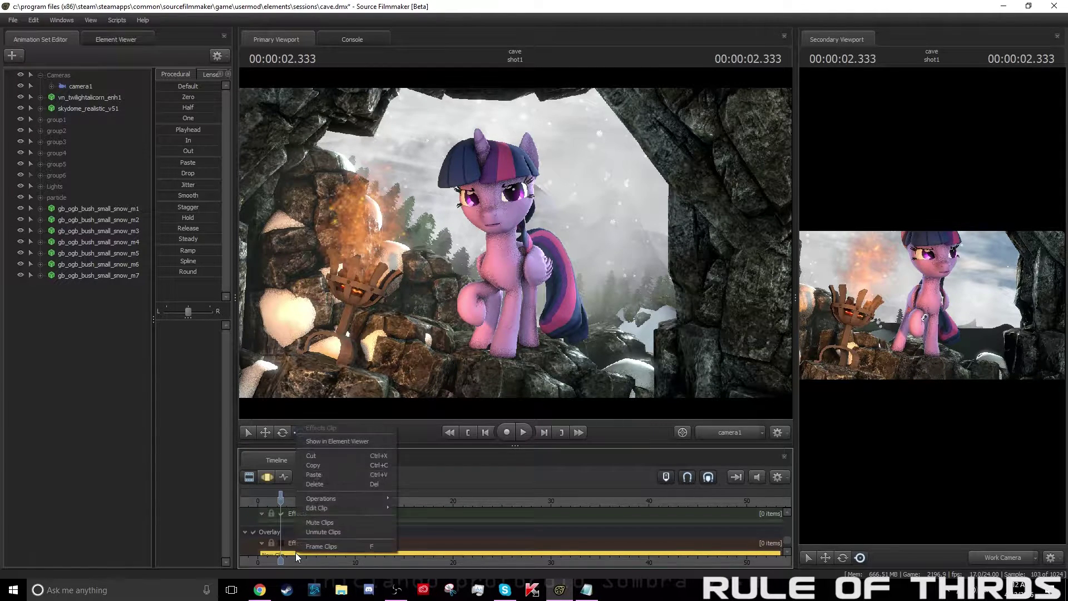
mouse_move(331, 507)
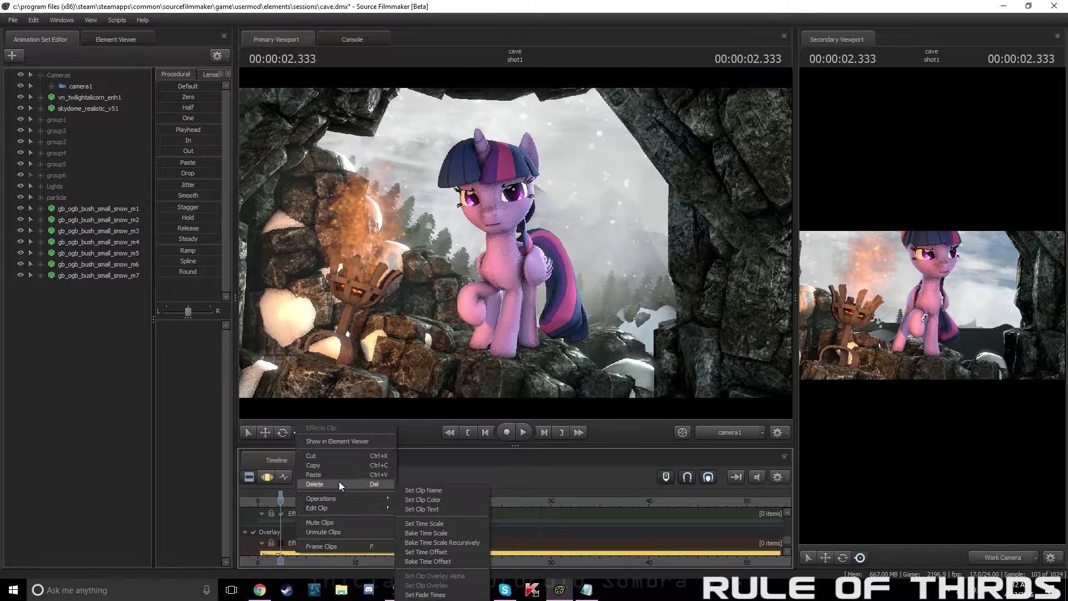
click(343, 441)
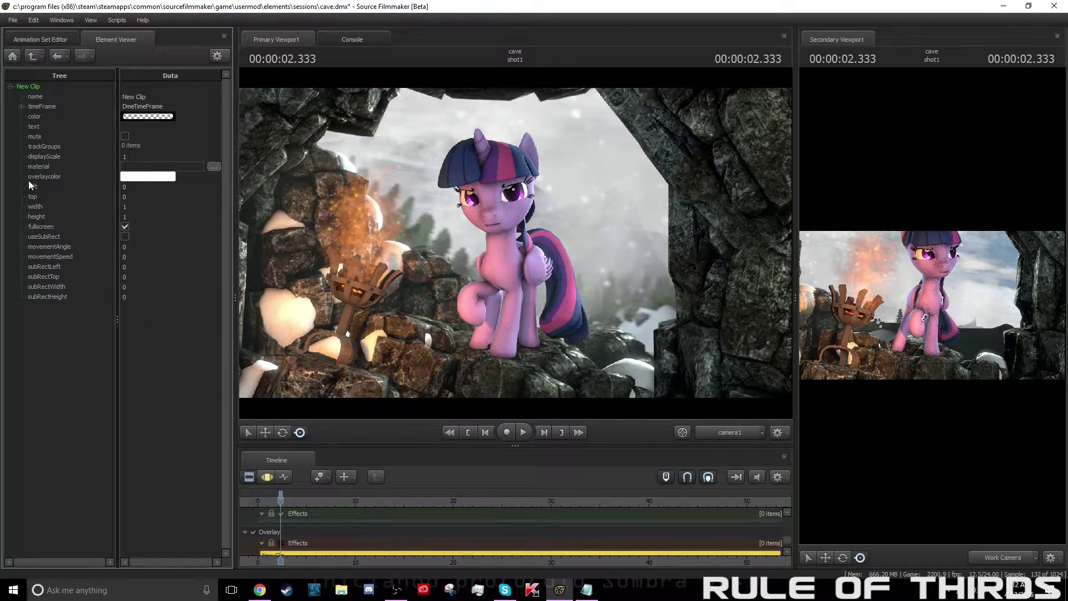
click(214, 167)
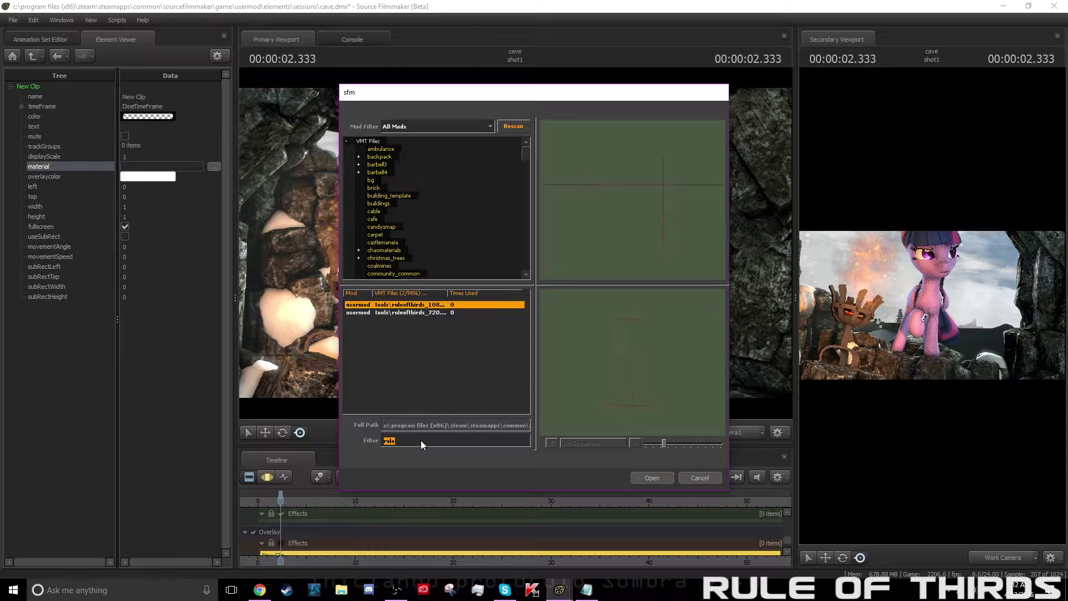
text(rule)
double_click(419, 305)
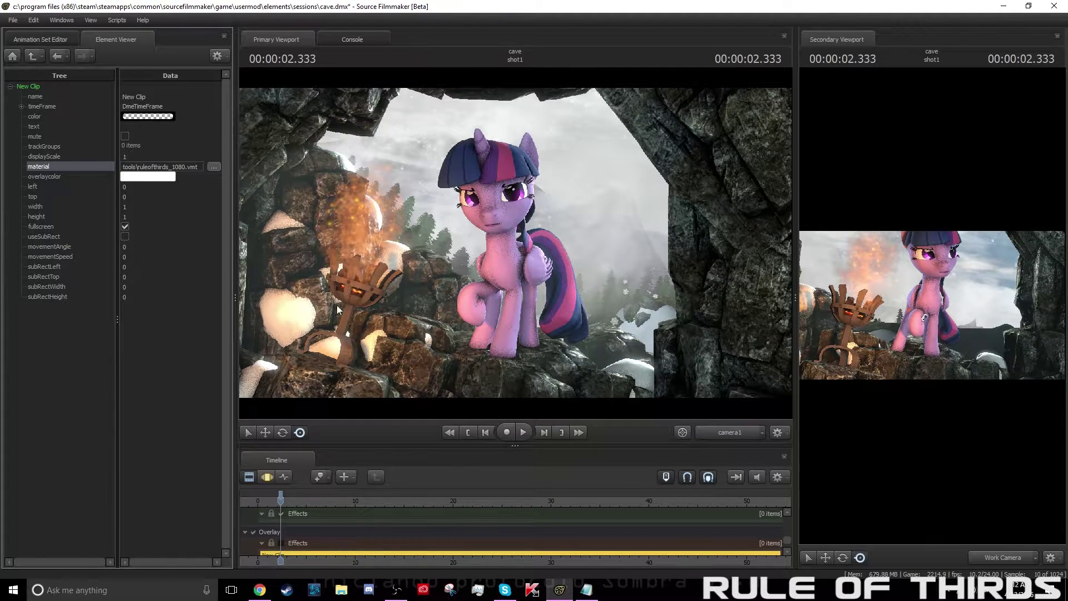
- Toggle the Overlay group's Effects track on and off to compare, leaving the rule of thirds grid shown over the shot
click(282, 544)
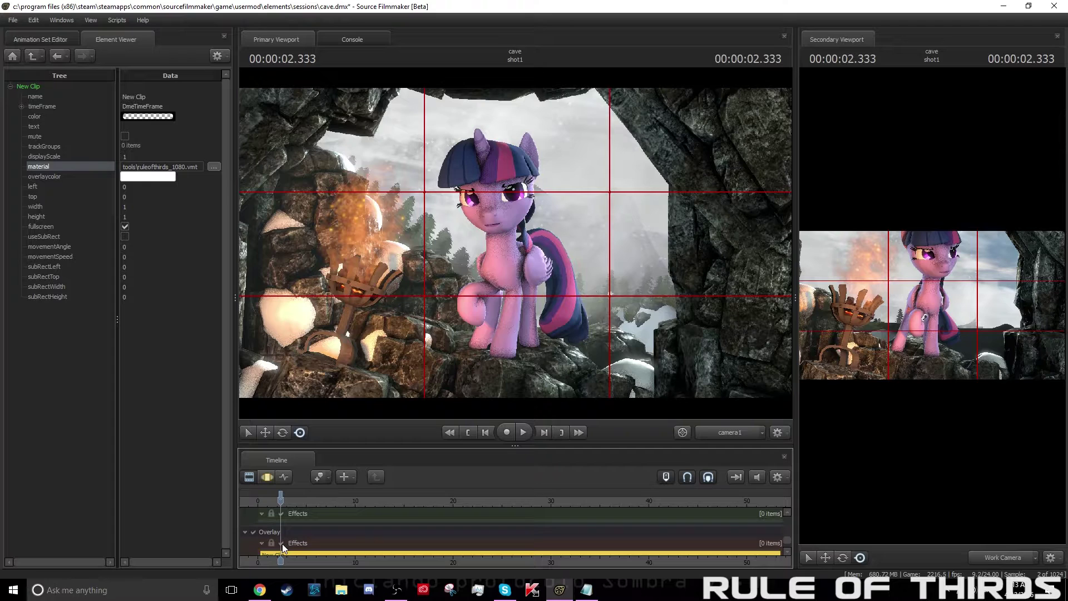
click(282, 544)
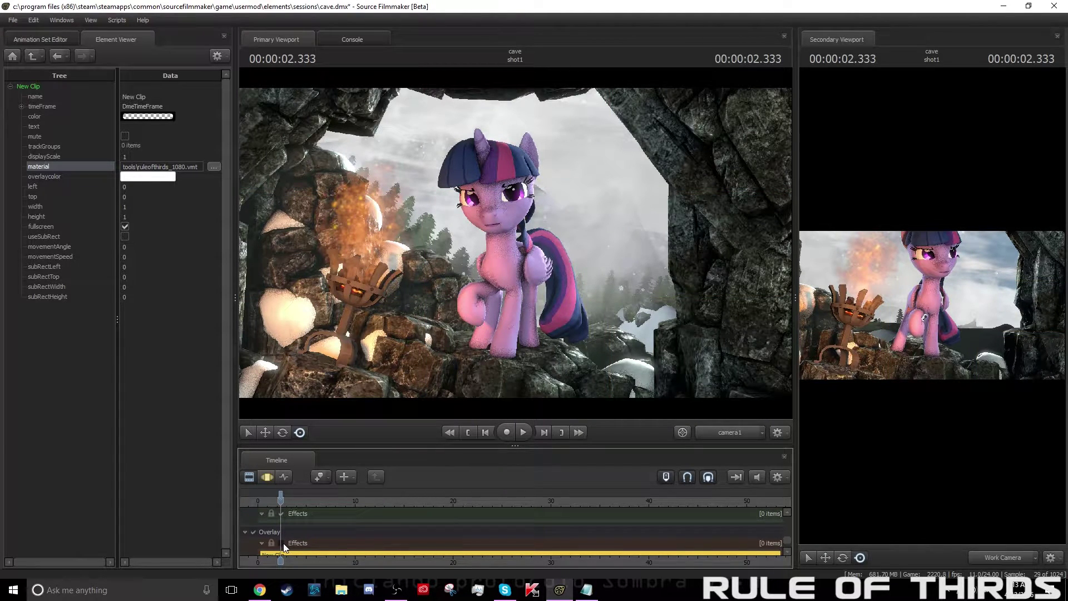
click(282, 544)
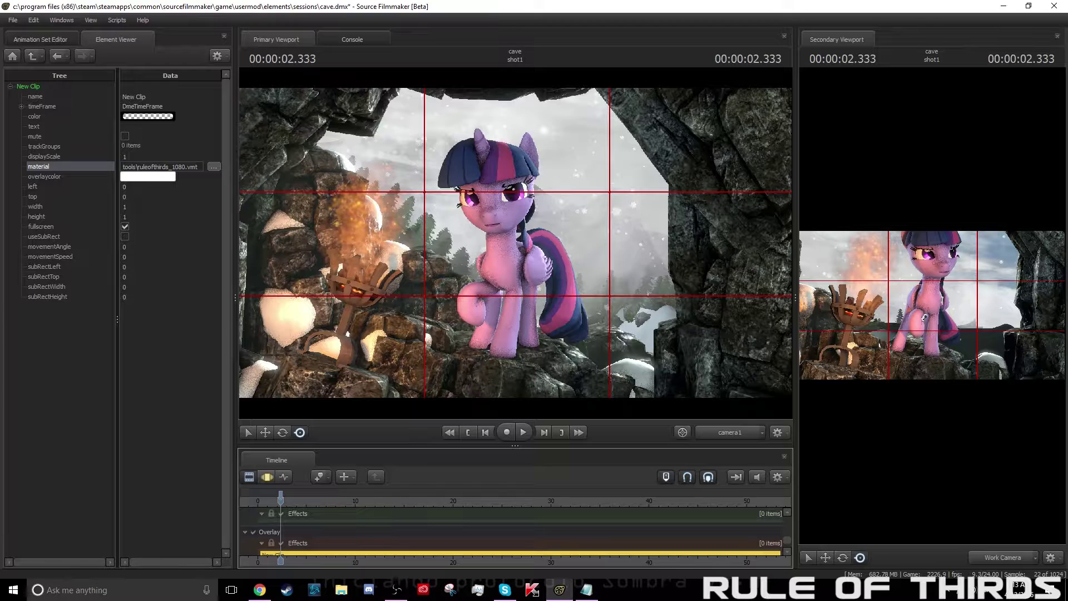
- Create an animation set for a new camera and make camera2 the view of the primary viewport
click(59, 40)
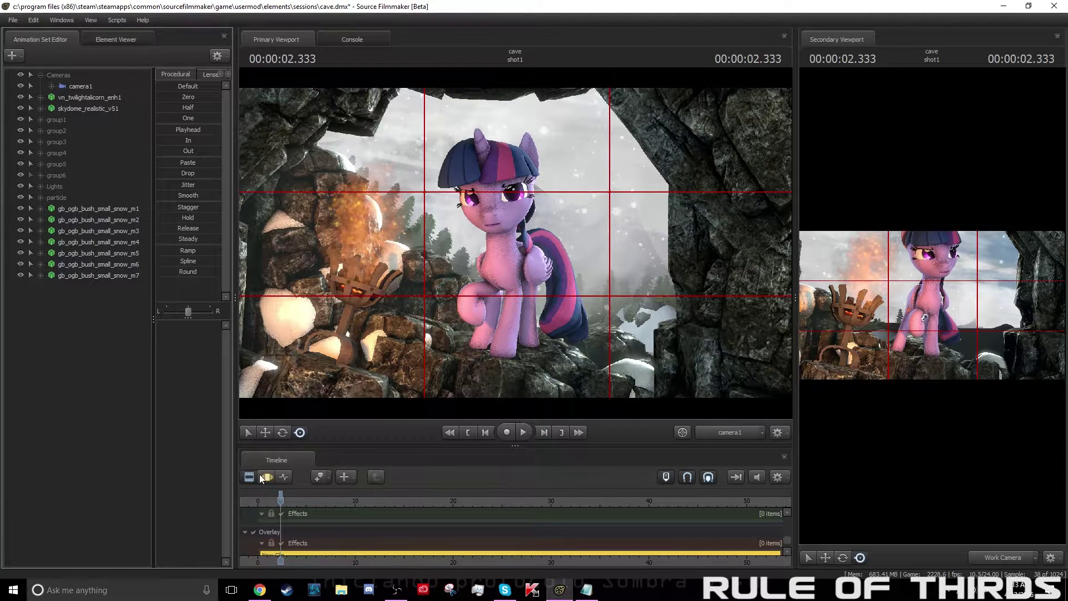
click(78, 87)
right_click(78, 88)
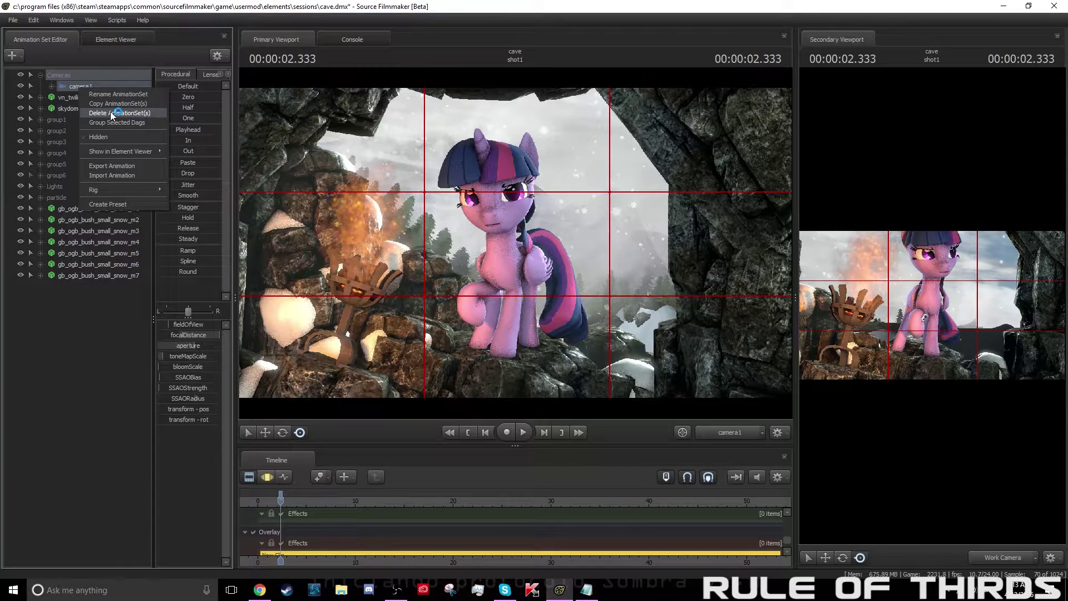
click(56, 298)
right_click(61, 312)
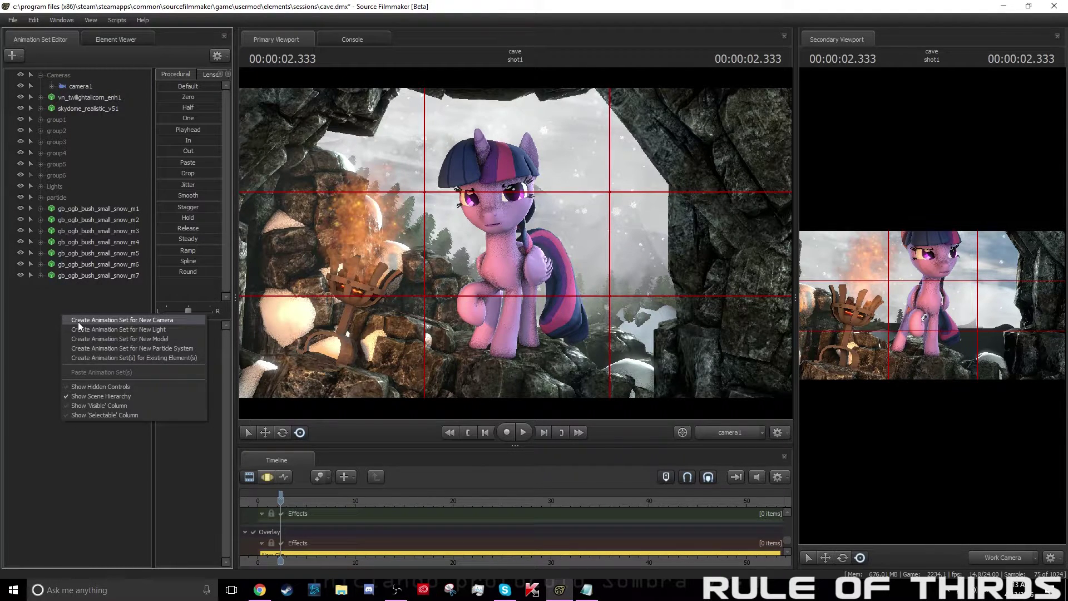
click(78, 320)
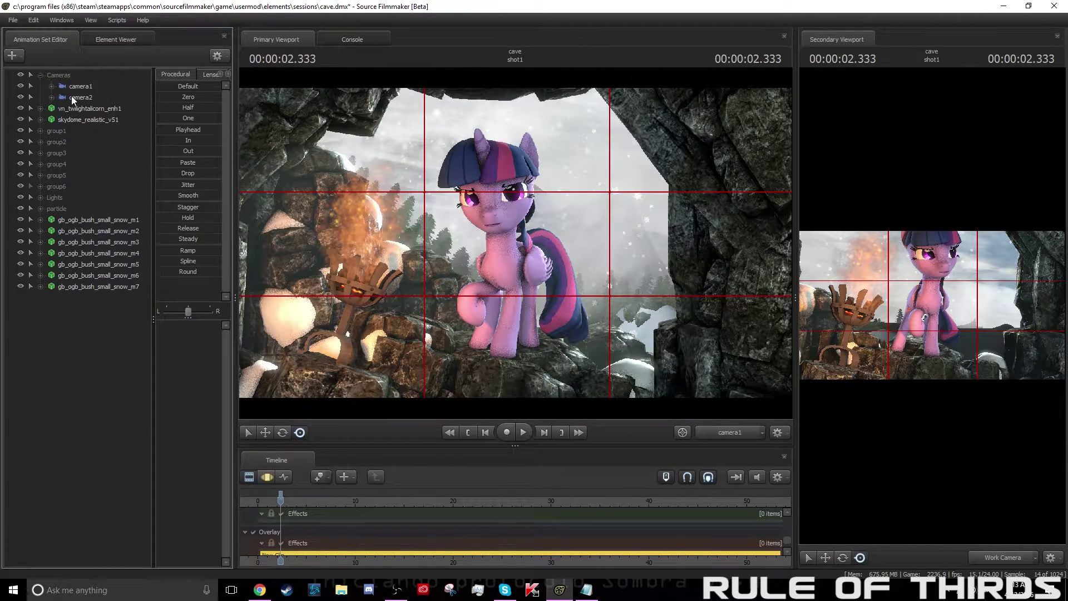
click(71, 96)
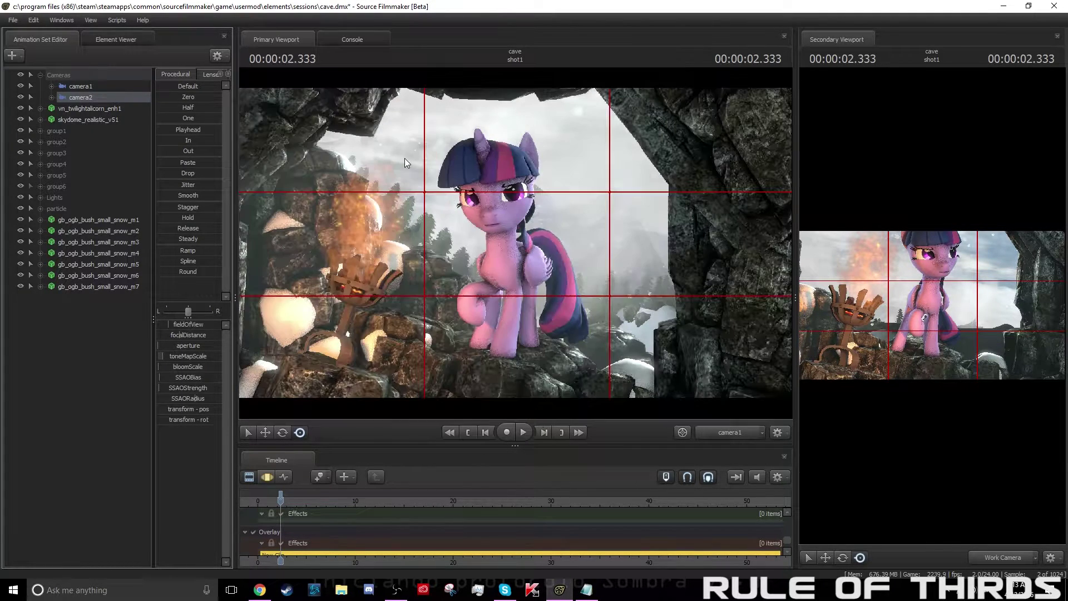
- Reframe camera2 in the Motion Editor so the pony stands along the right-hand vertical rule of thirds line, then deselect the camera
click(268, 476)
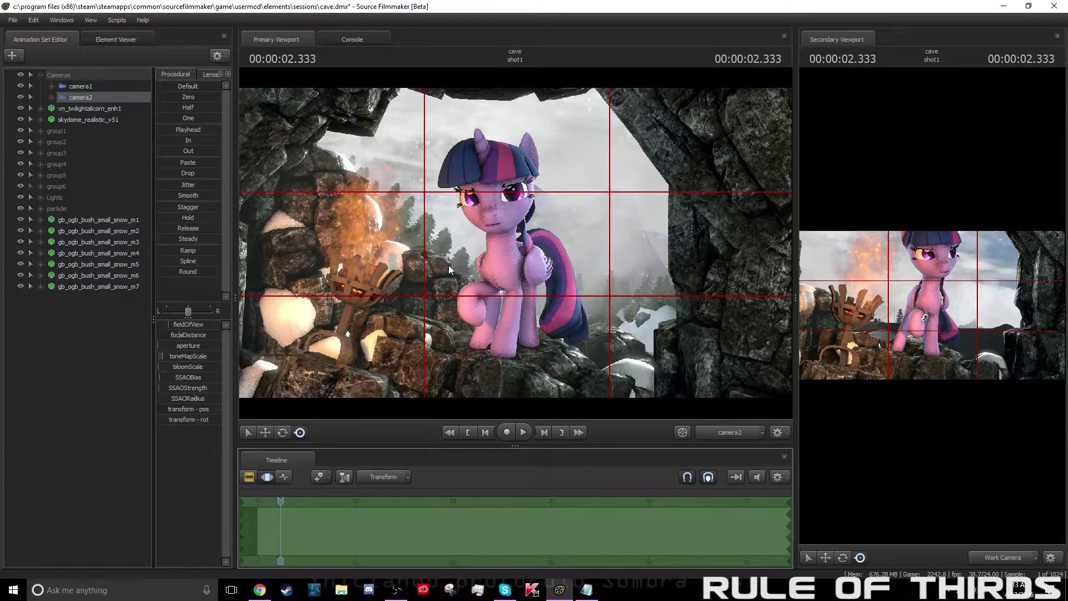
key(w)
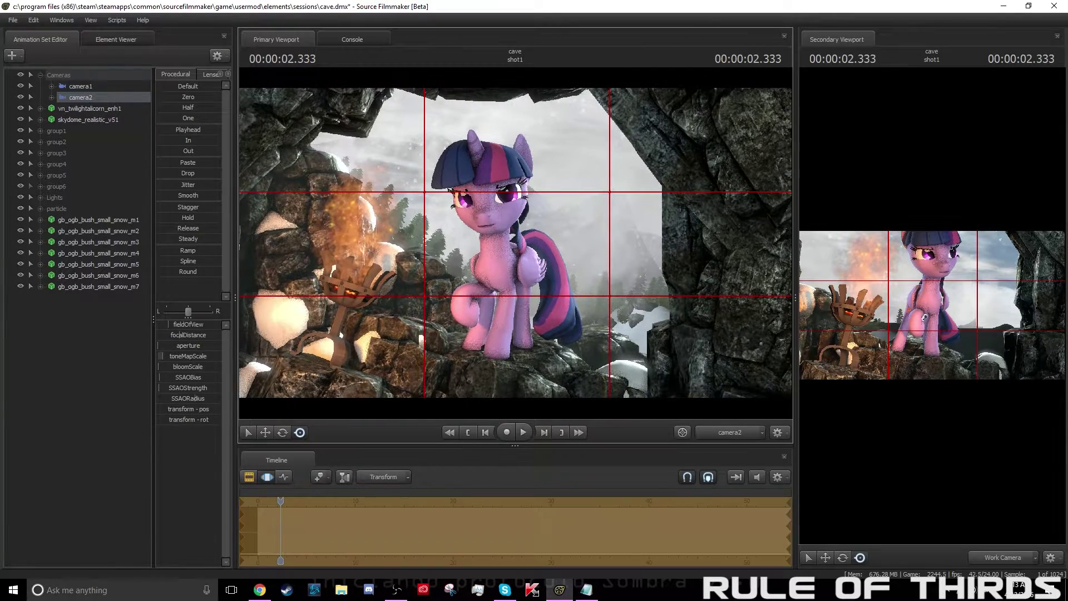
key(a)
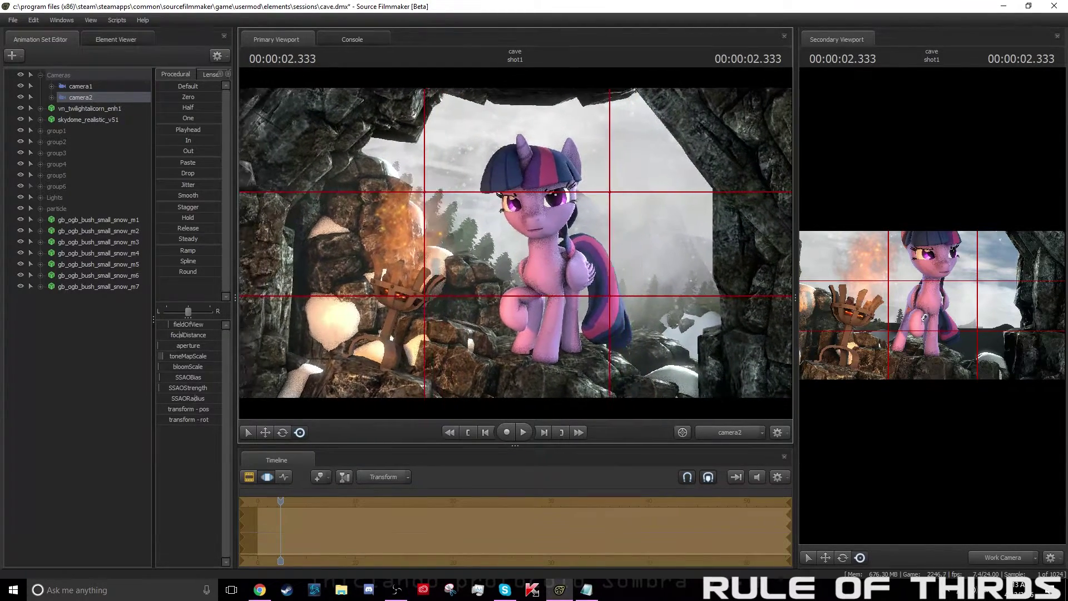
key(a)
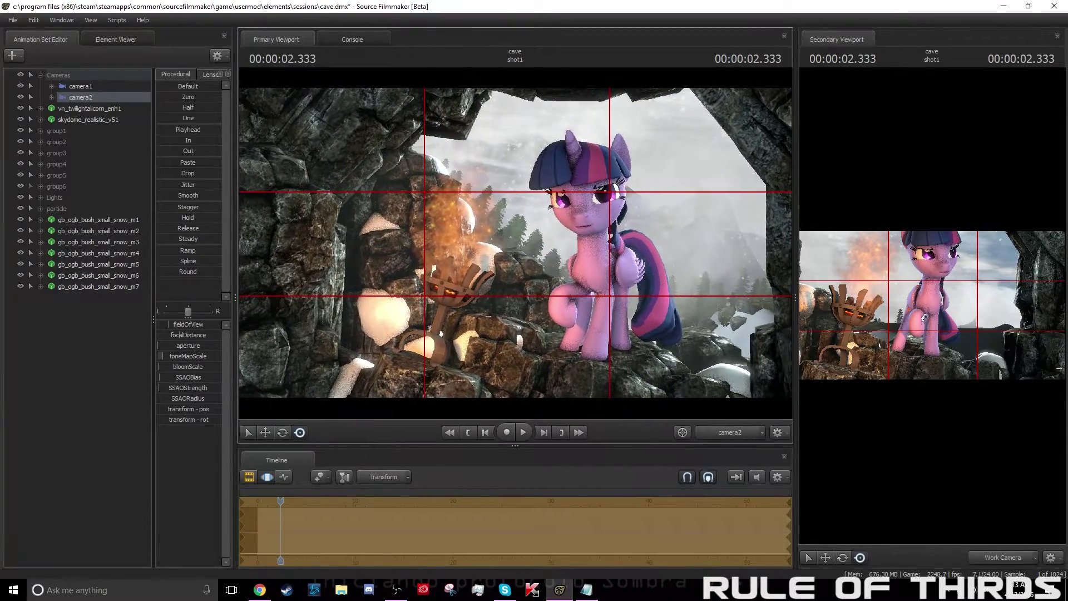
key(w)
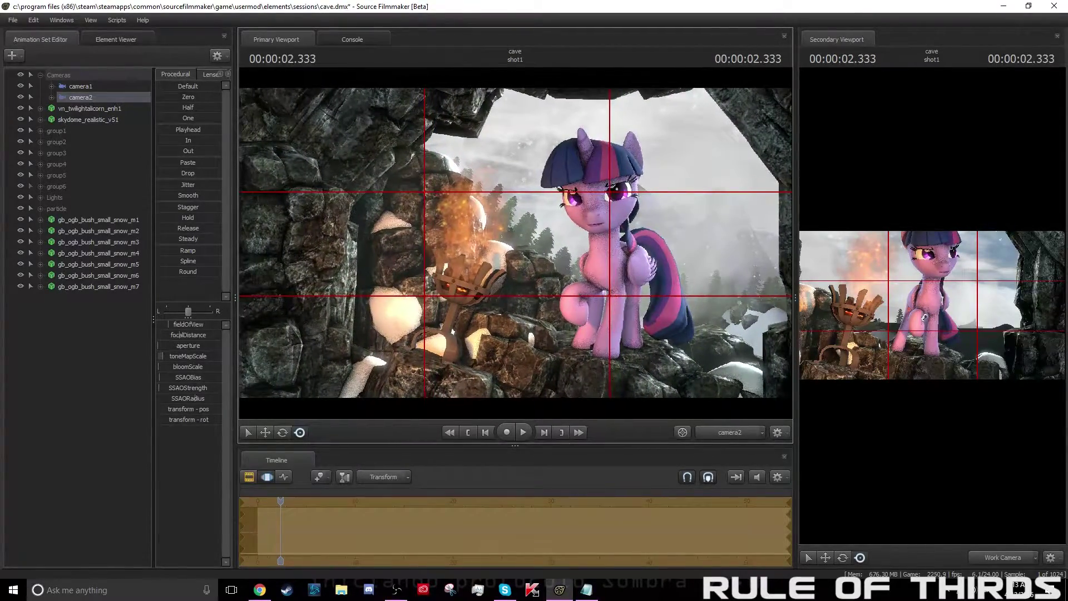
key(a)
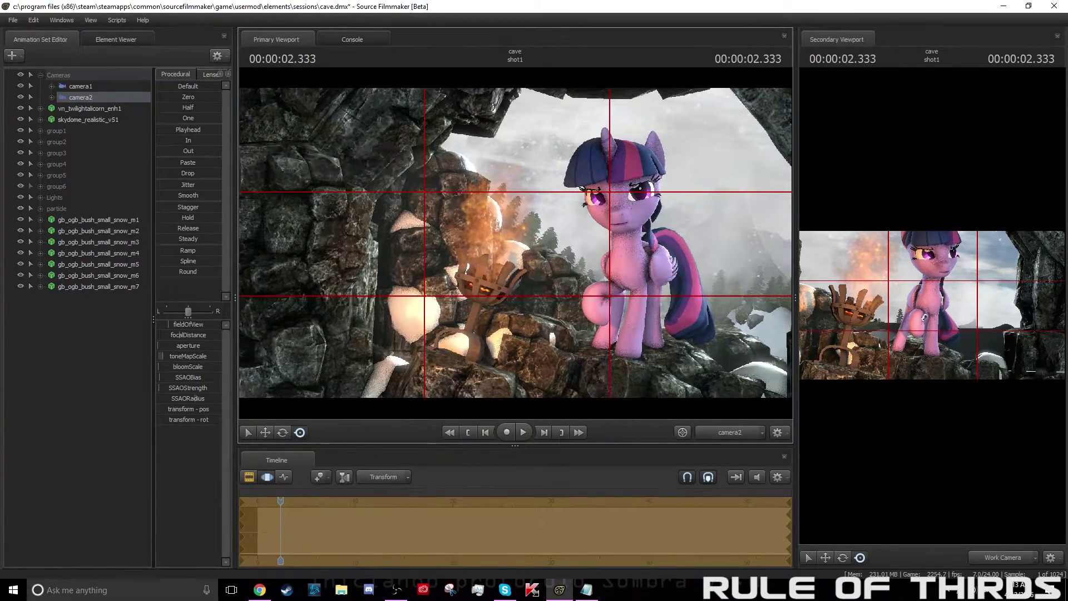
key(d)
key(d)
key(d)
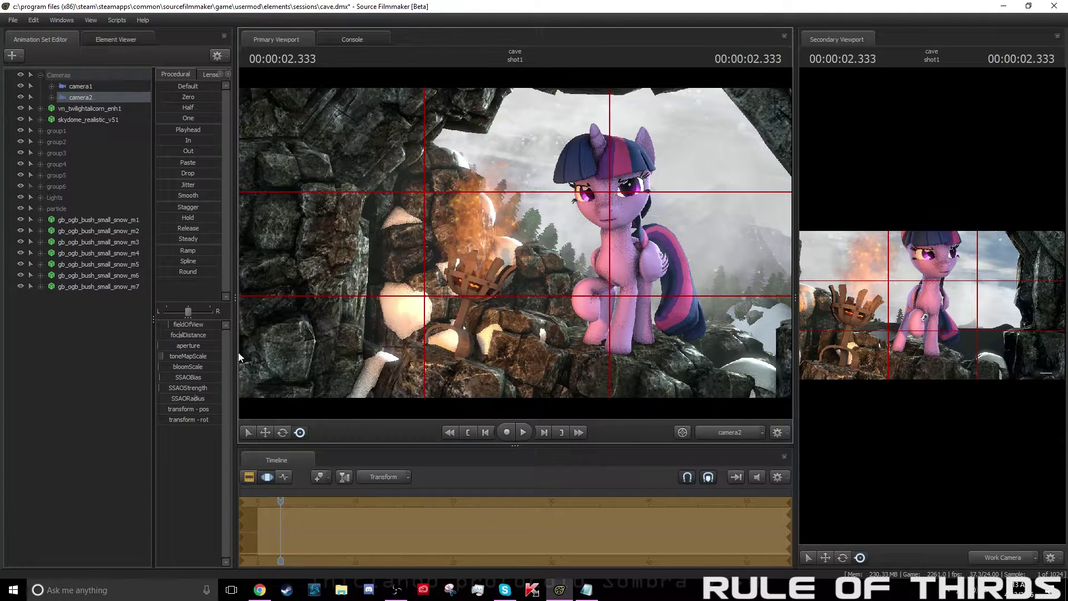
click(116, 396)
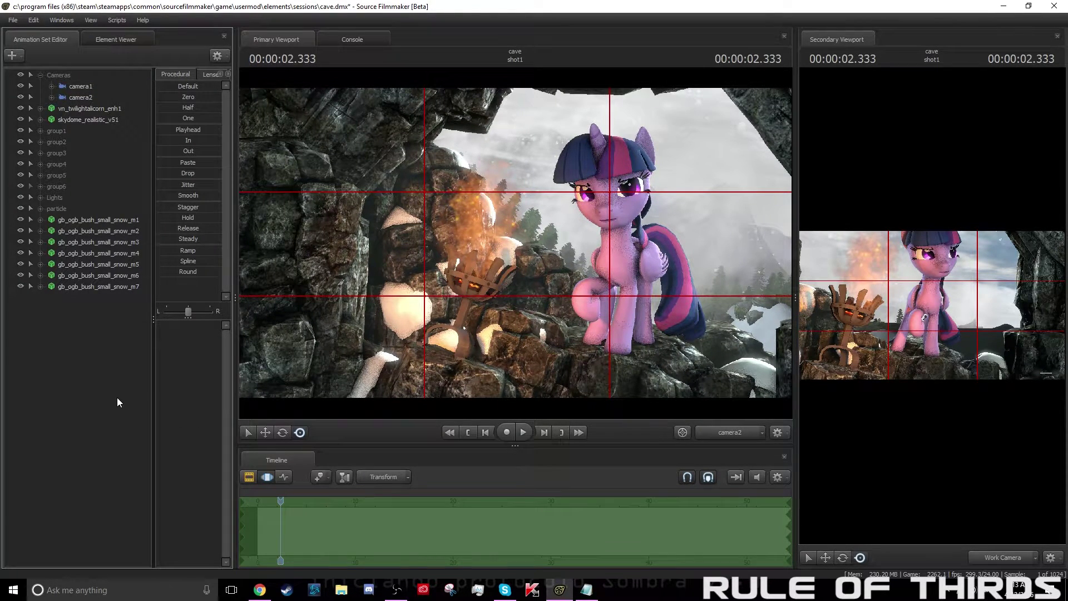
- Turn off the Overlay group's Effects track in the Clip Editor and return the primary viewport to camera1
click(250, 478)
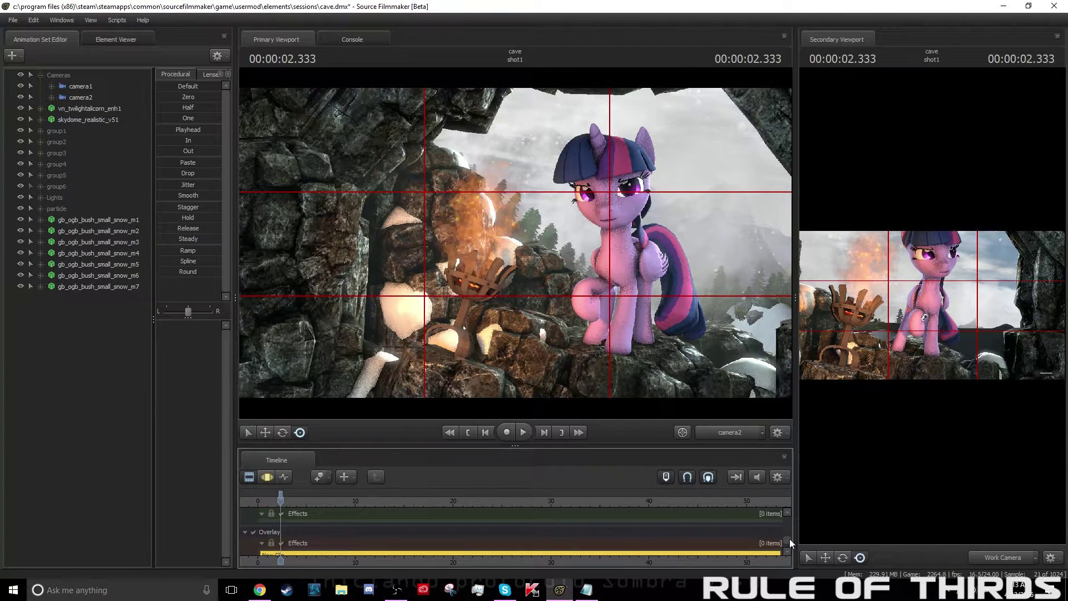
scroll(789, 539, down, 1)
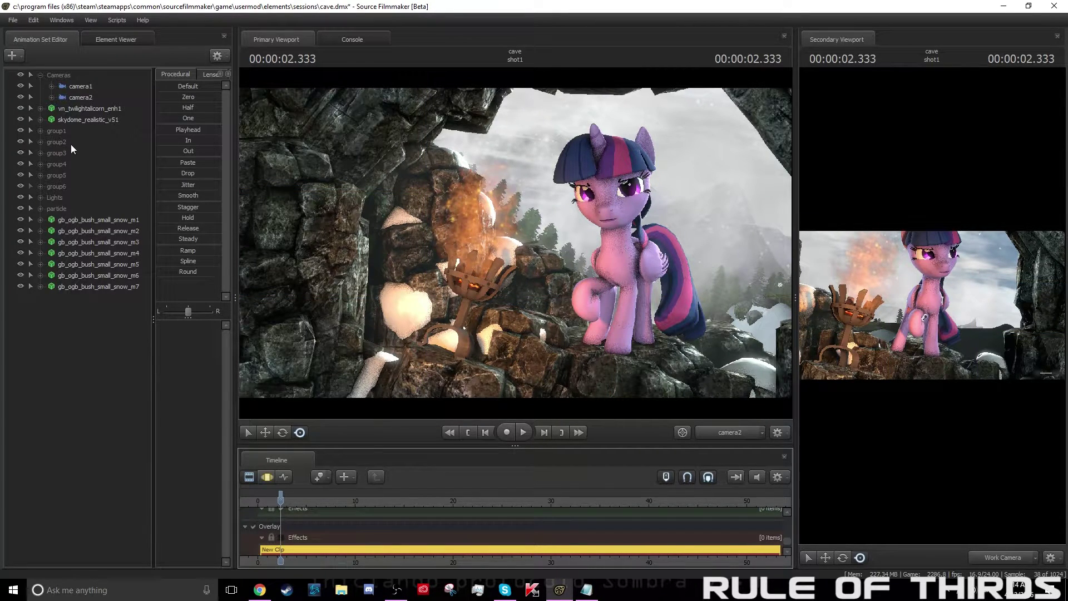
double_click(76, 87)
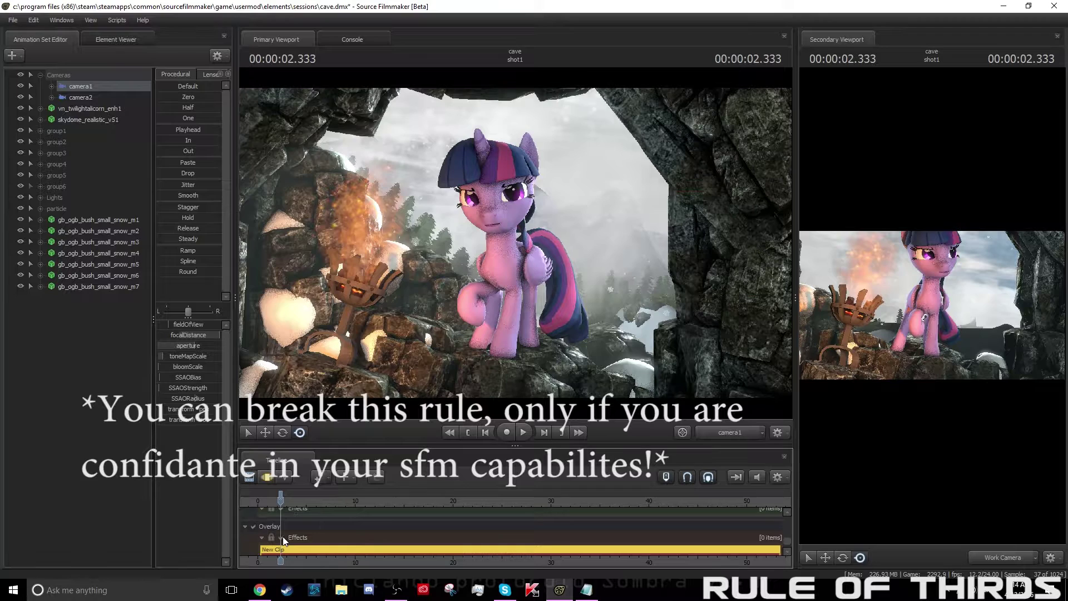
click(479, 144)
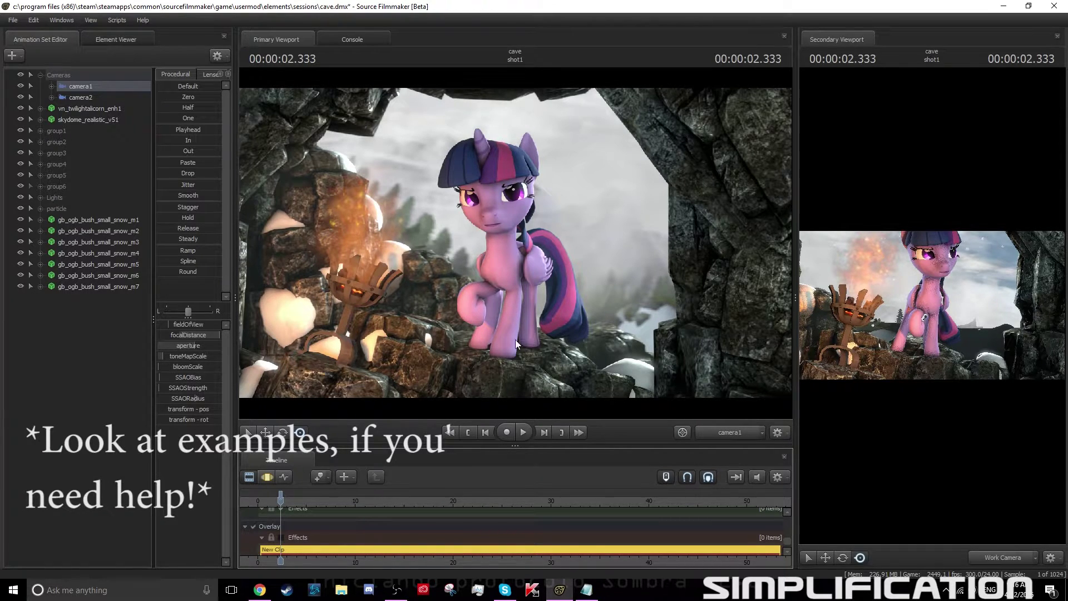
click(129, 384)
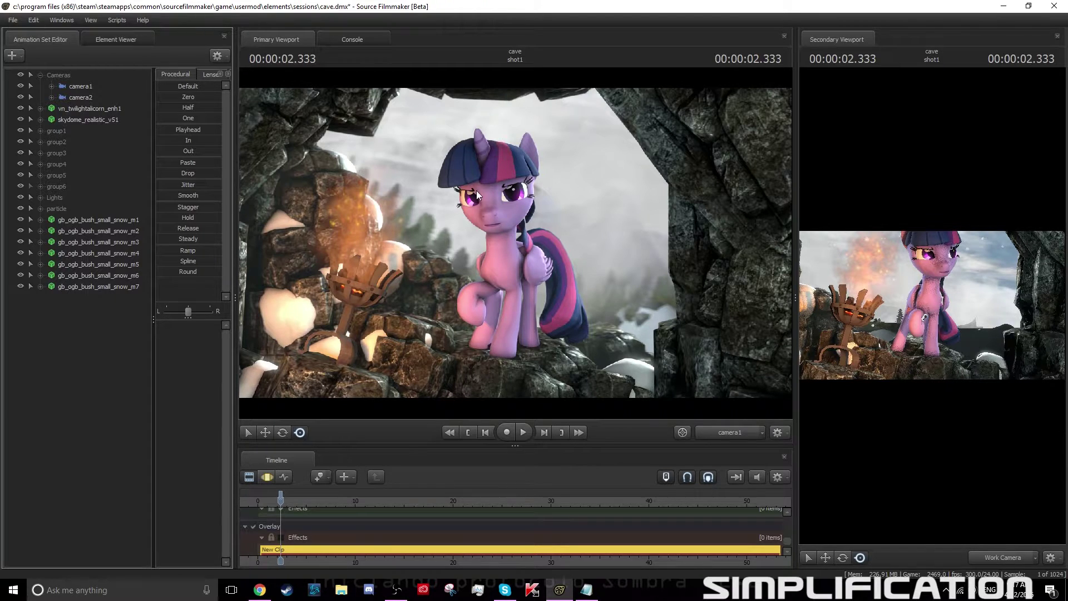
- Toggle the visibility of the Lights group and its subgroups in the Motion Editor to compare their effect on the scene
click(265, 478)
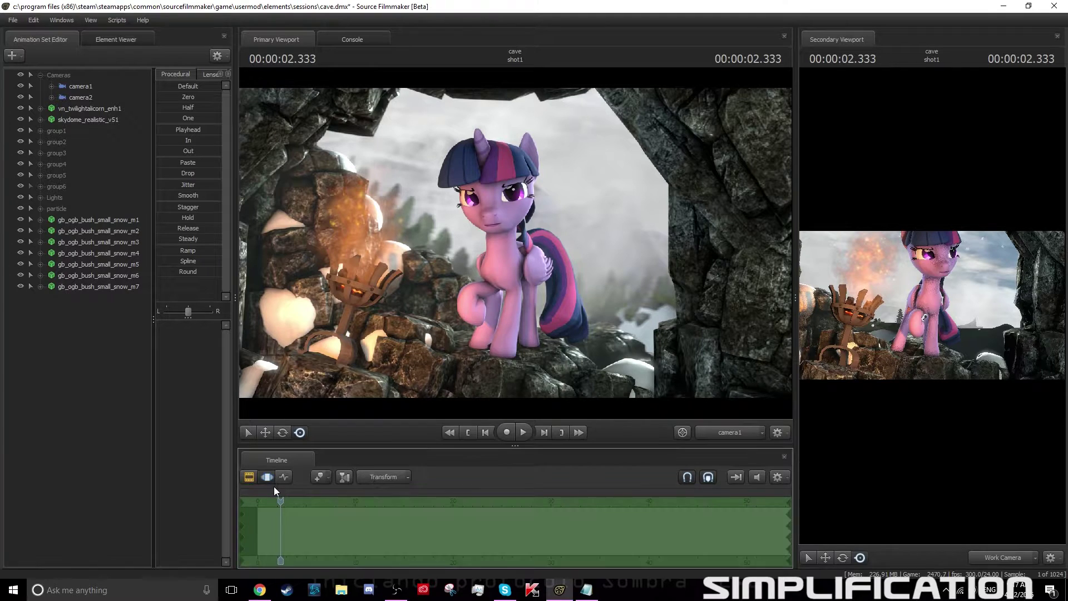
click(20, 197)
click(20, 198)
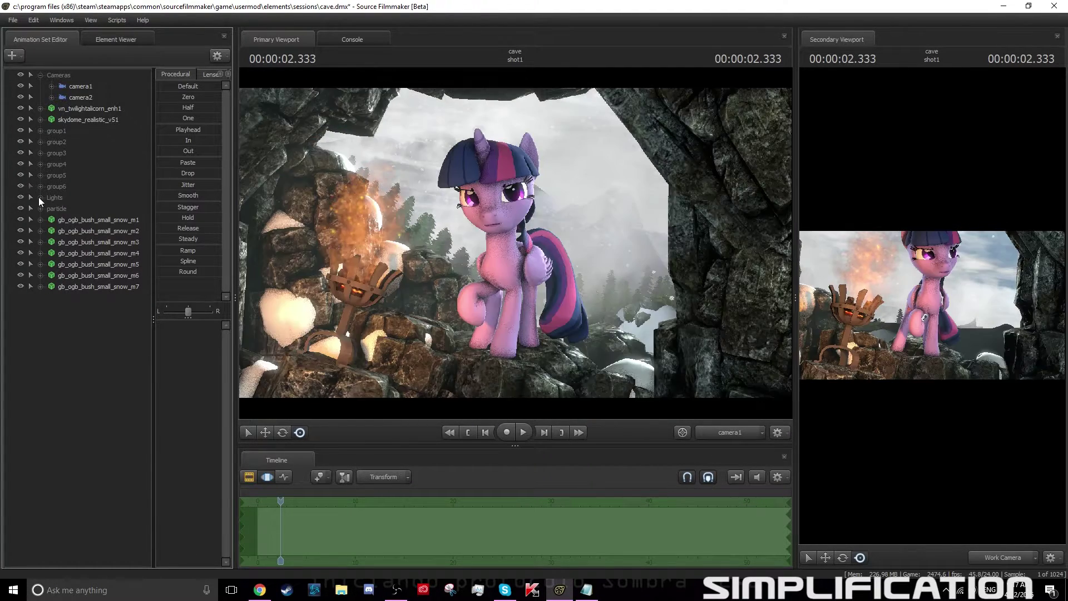
click(39, 198)
click(20, 209)
click(20, 209)
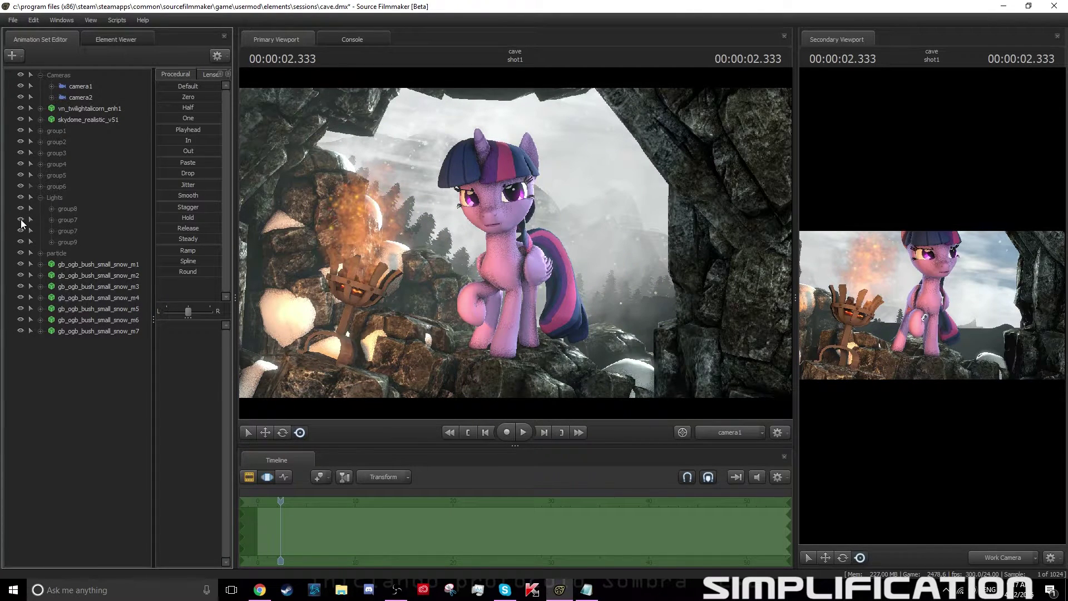
click(20, 219)
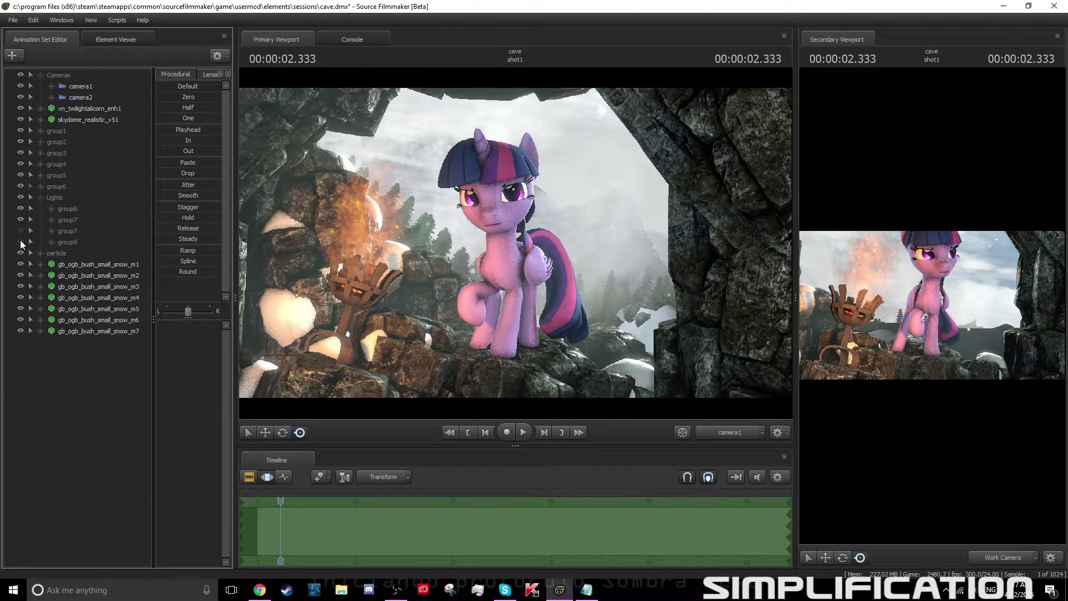
- Expand group9 and toggle its individual lights, including light35, to check what each contributes to the scene
click(52, 242)
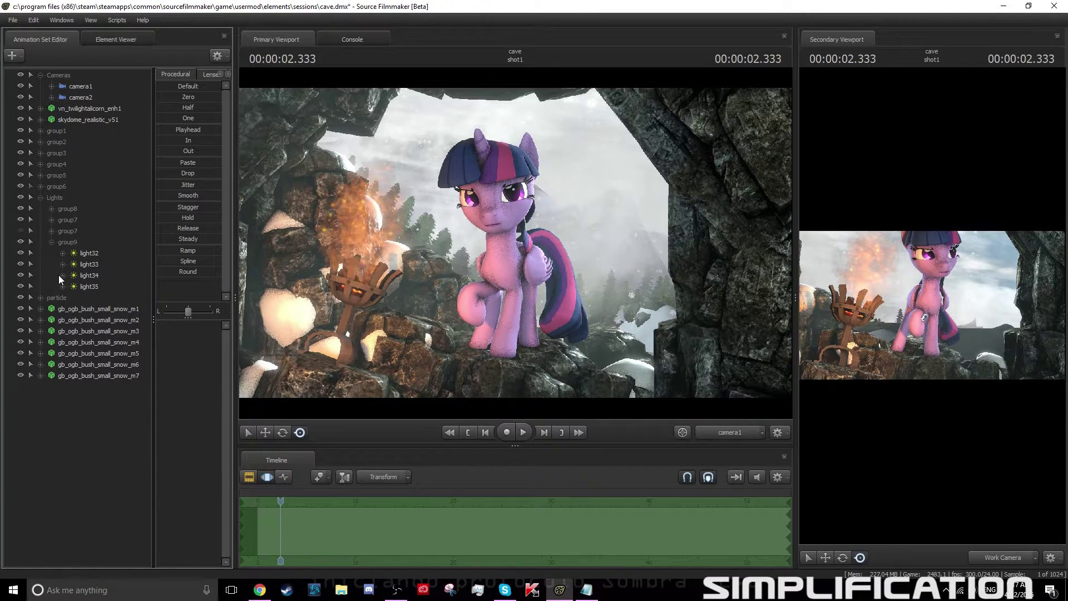
click(21, 254)
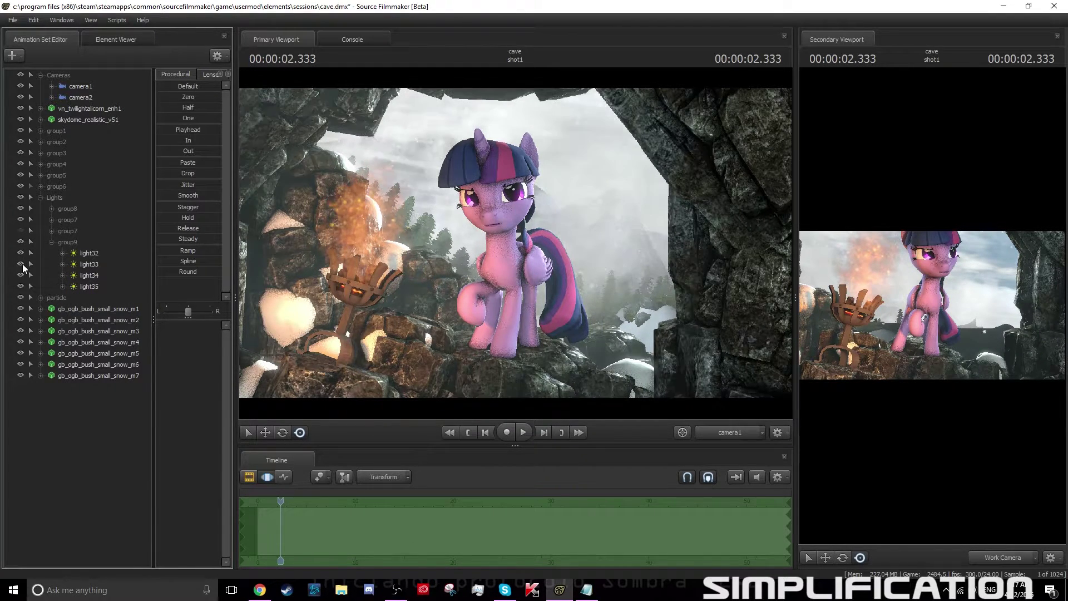
click(22, 272)
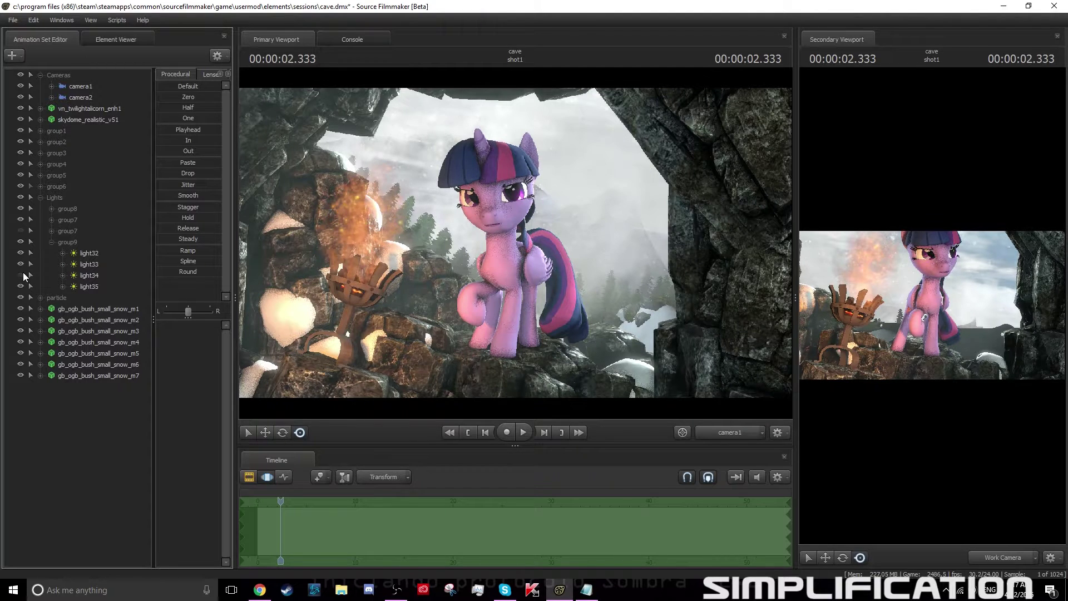
click(22, 285)
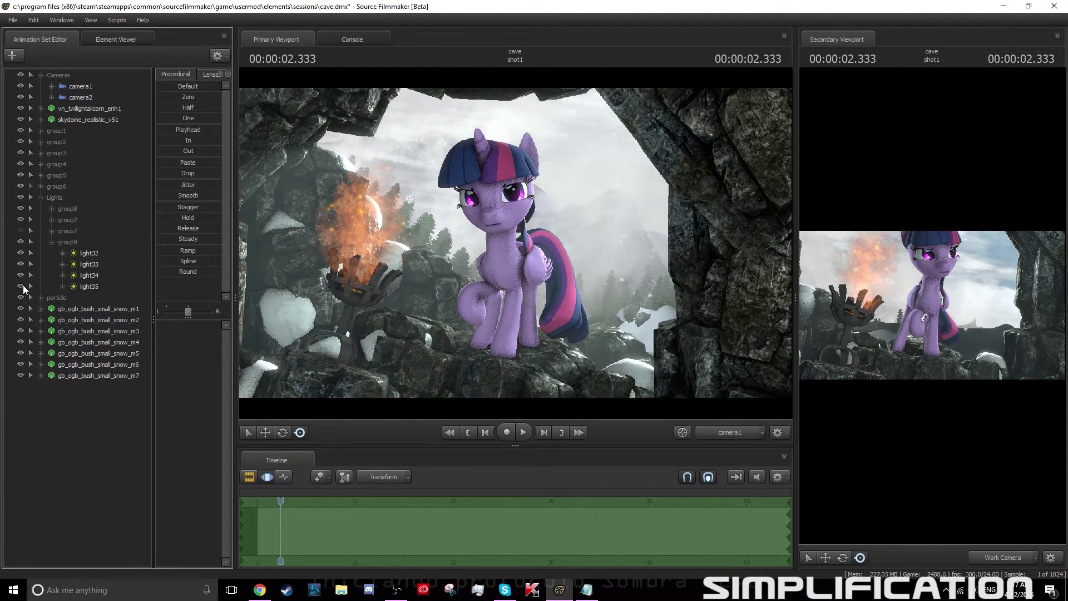
click(21, 286)
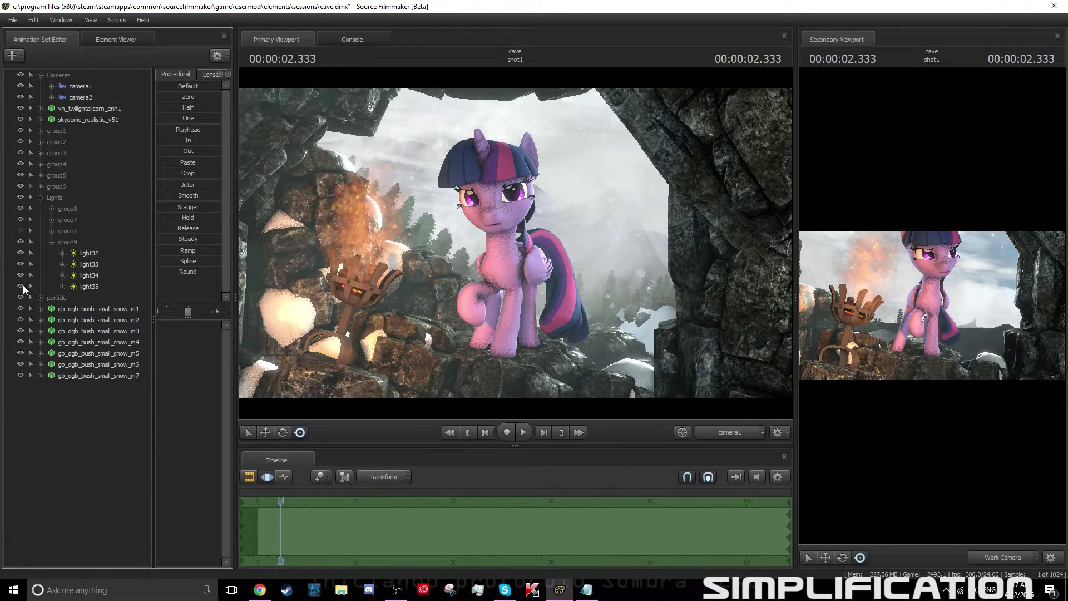
- Slightly raise the quadraticAttenuation of light35 in group9 and deselect the light
click(90, 286)
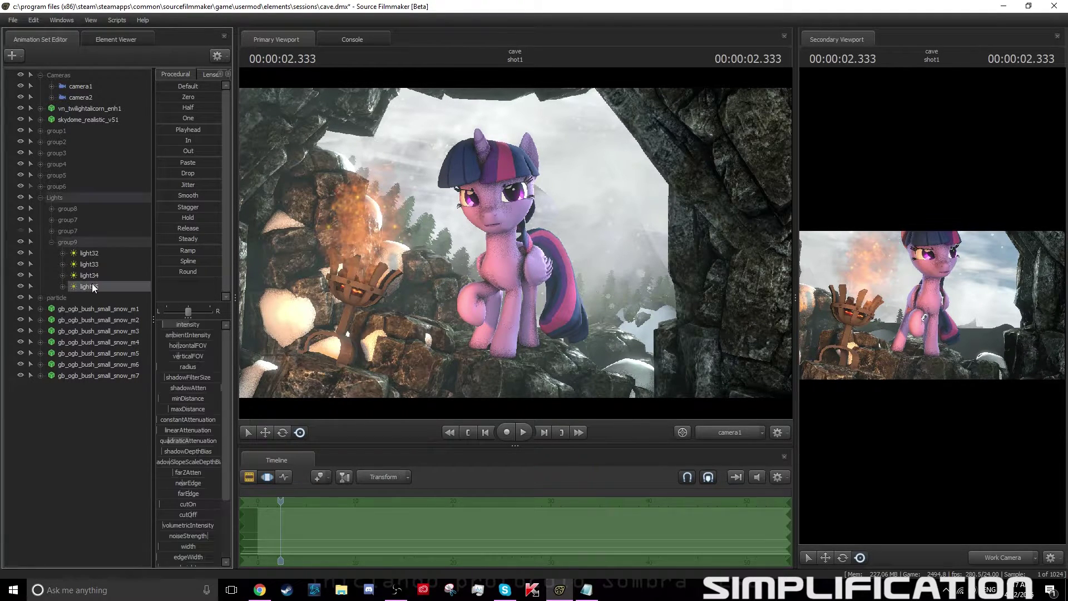
drag(166, 442, 172, 440)
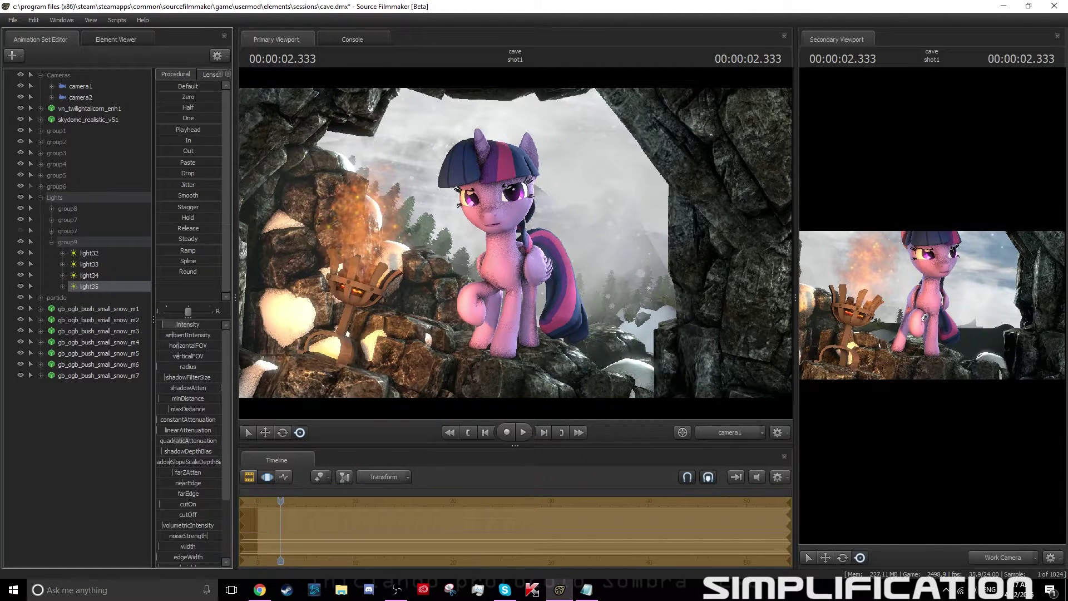
click(135, 448)
- Switch the timeline between the Clip Editor and the Motion Editor, finishing in the Clip Editor
key(F2)
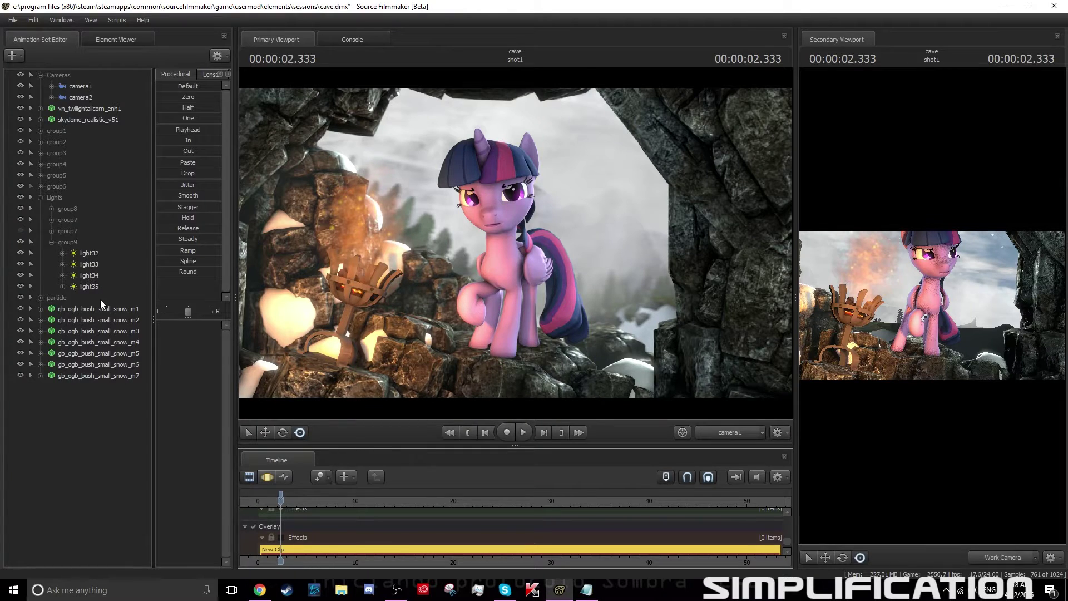
key(F3)
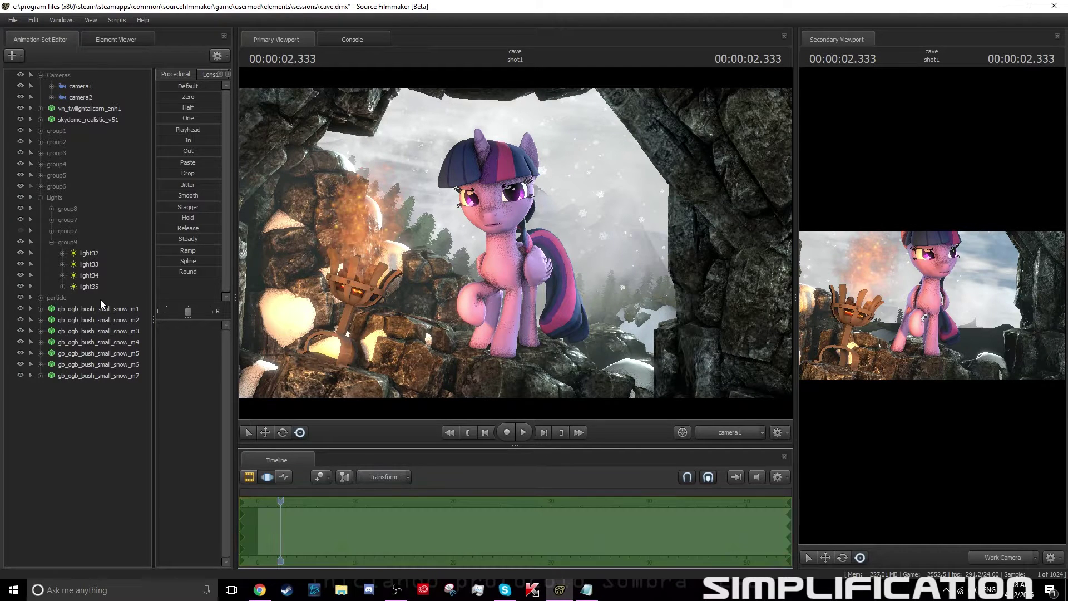
click(251, 478)
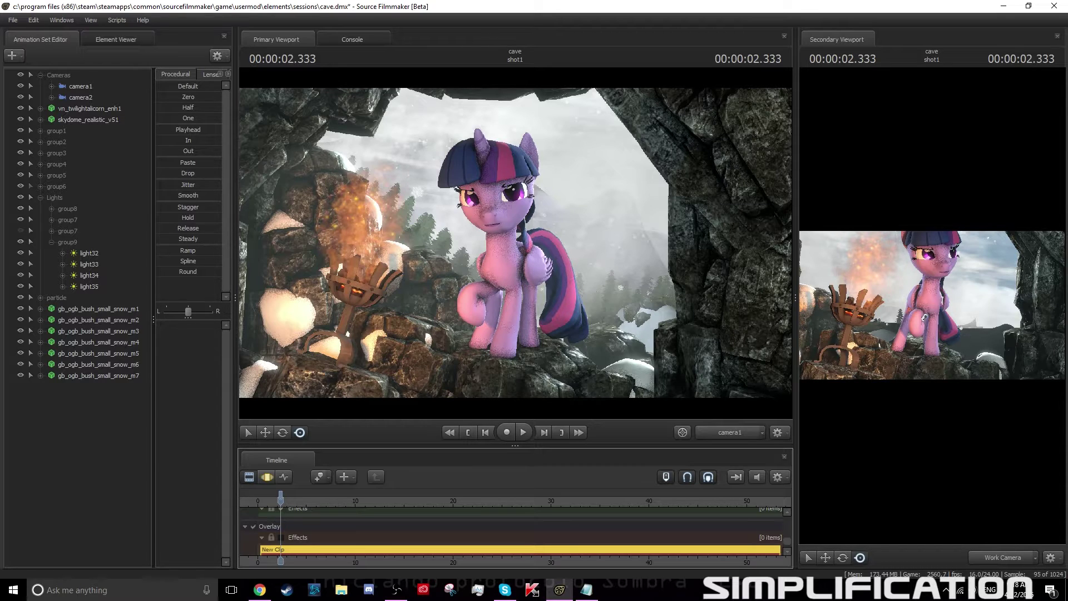
- Collapse group9, make the hidden group7 light group visible again, and collapse the Lights group
click(50, 242)
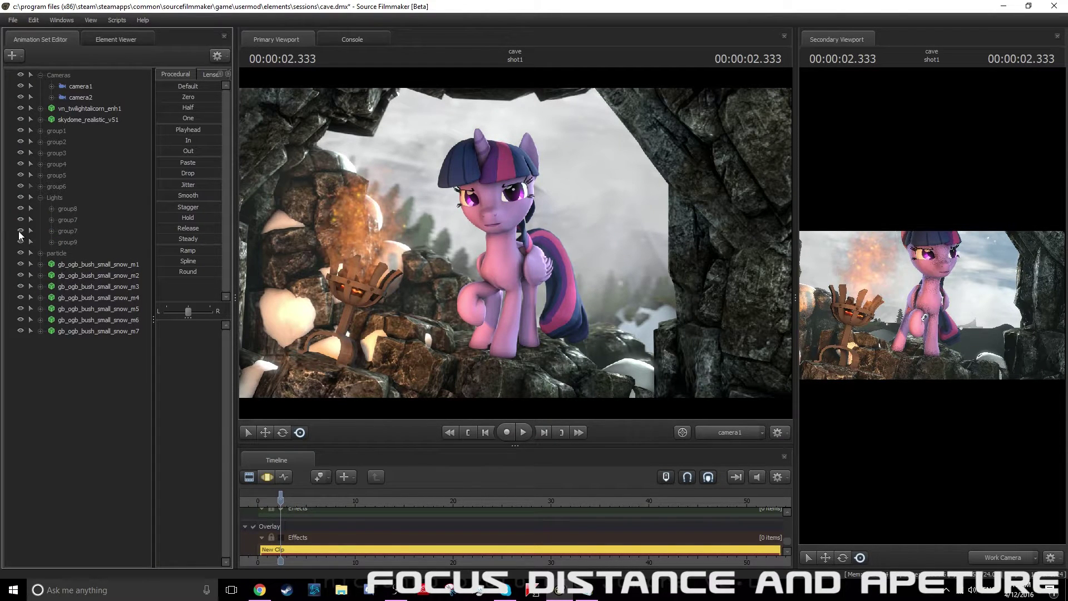
click(19, 232)
click(40, 196)
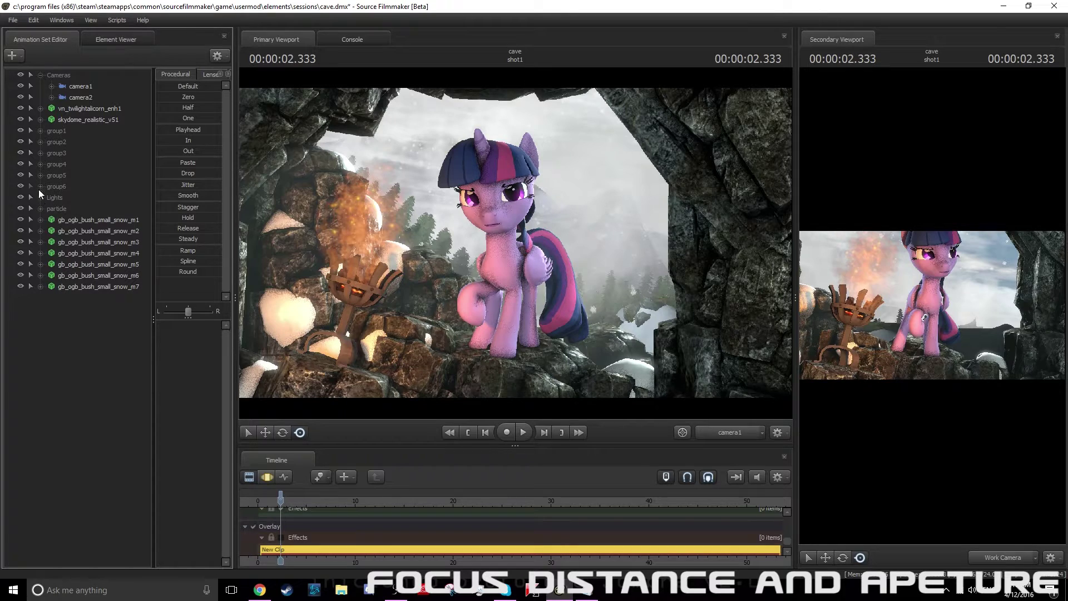
- Load camera2 into the Primary Viewport and set its focalDistance to about 177.5 in the Motion Editor
click(81, 97)
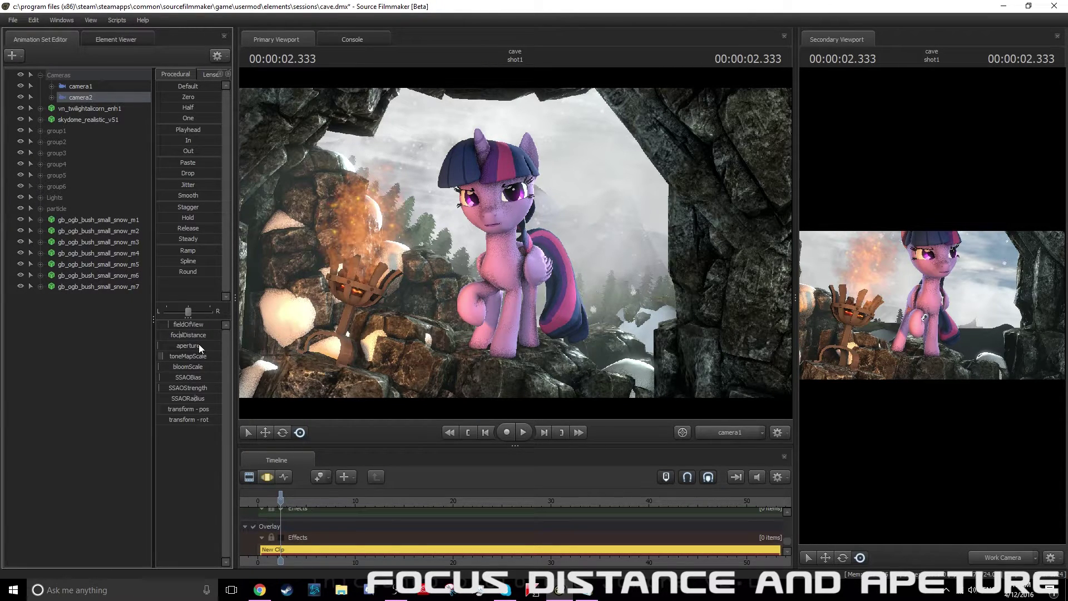
drag(72, 99, 411, 208)
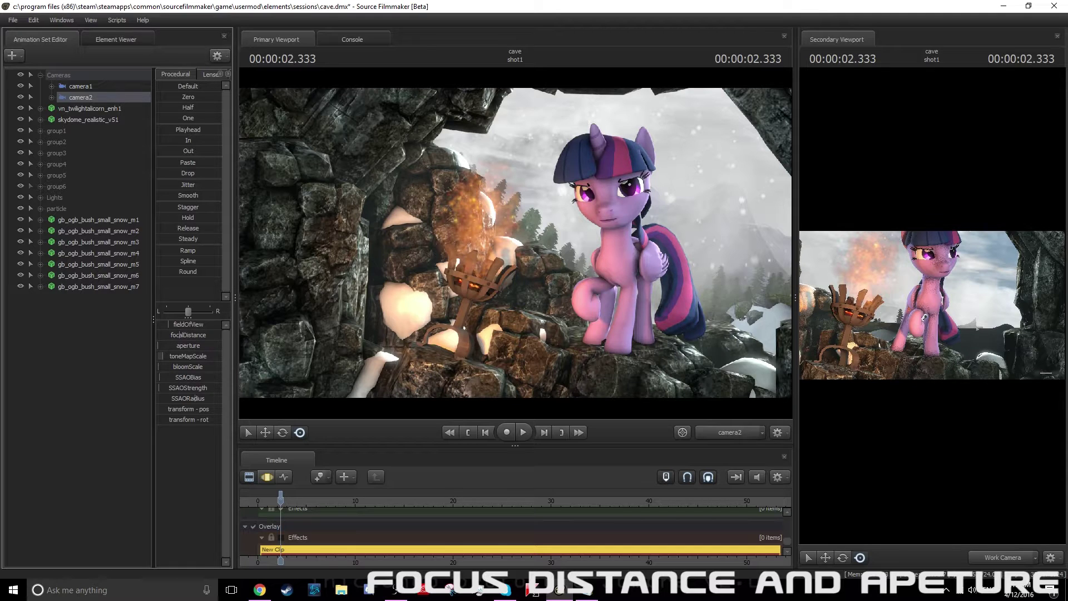
click(267, 477)
drag(182, 332, 245, 332)
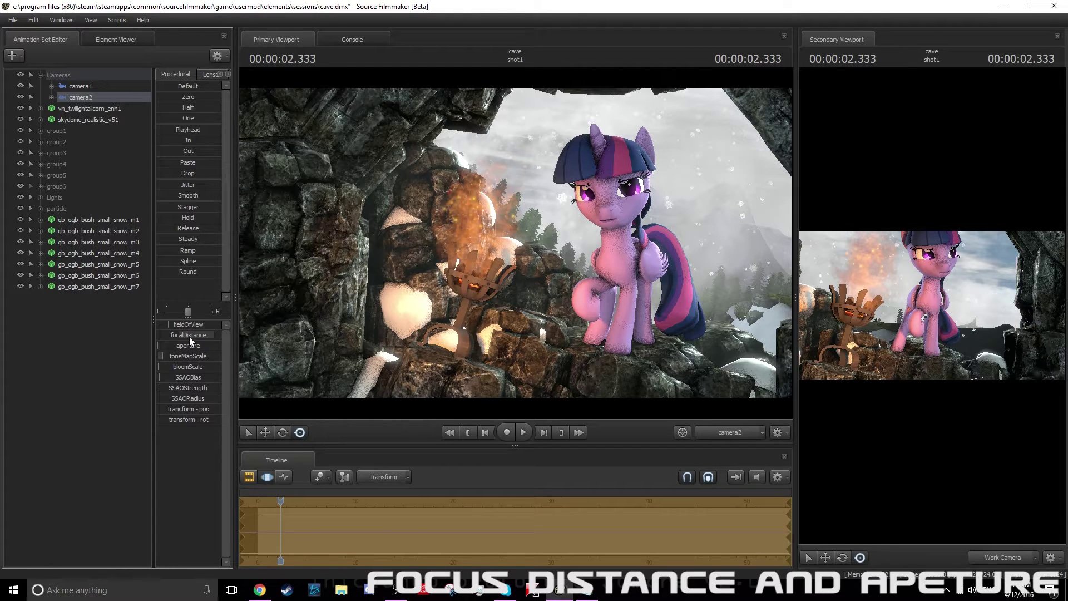
drag(189, 336, 199, 336)
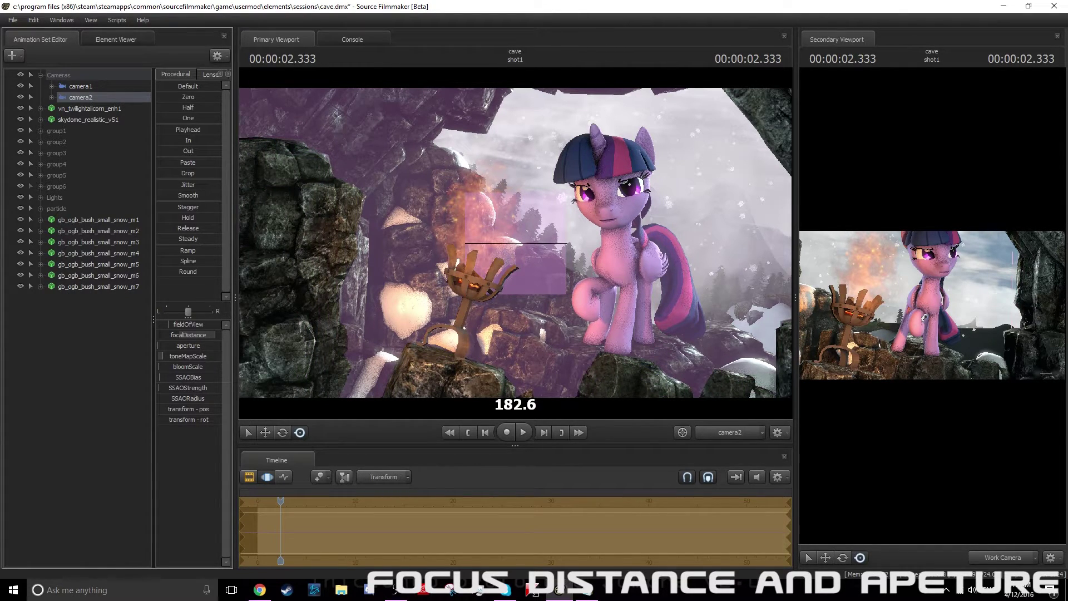
drag(199, 336, 198, 335)
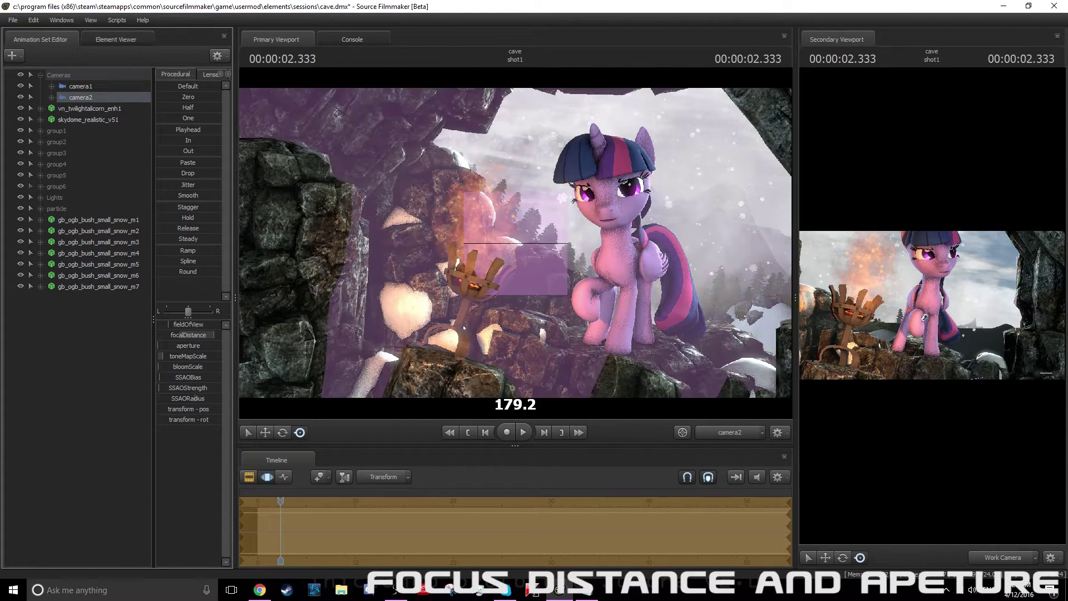
drag(198, 336, 198, 336)
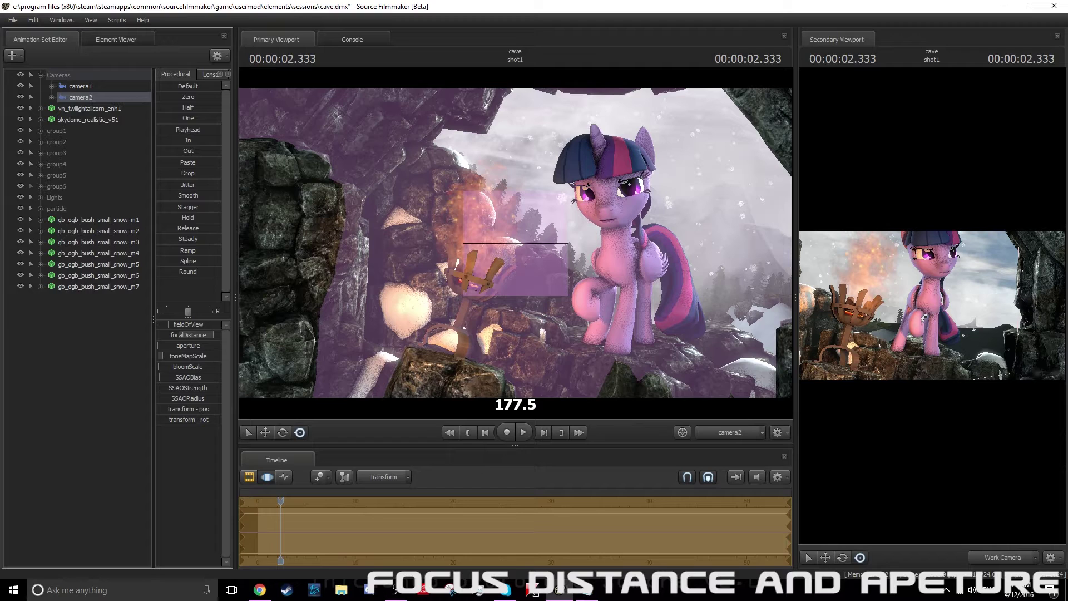
- Raise camera2's aperture slightly and preview the depth of field in the Clip Editor
drag(188, 334, 190, 354)
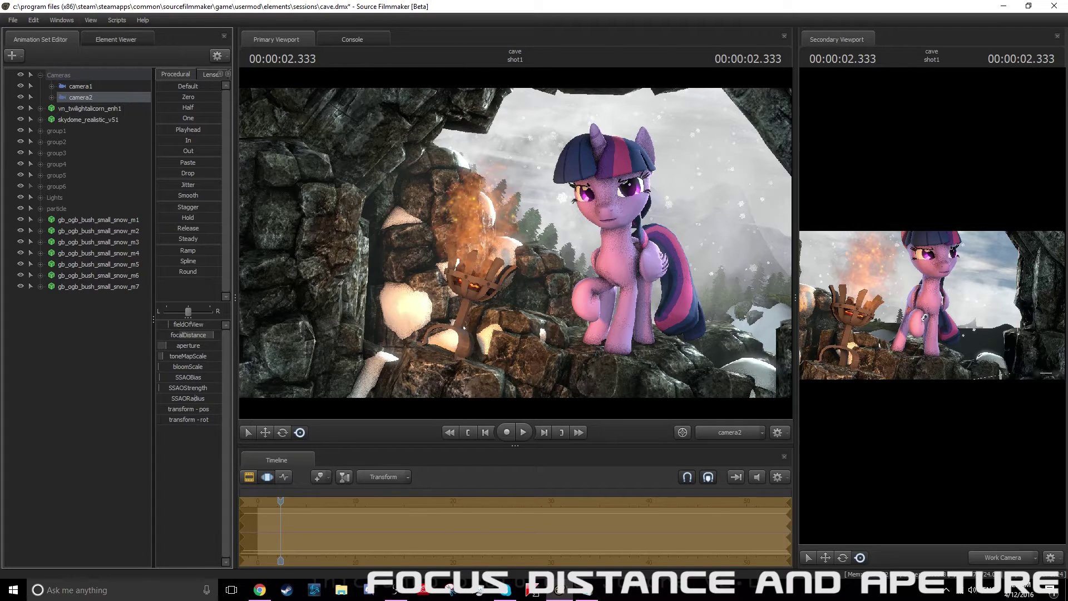
drag(188, 345, 196, 346)
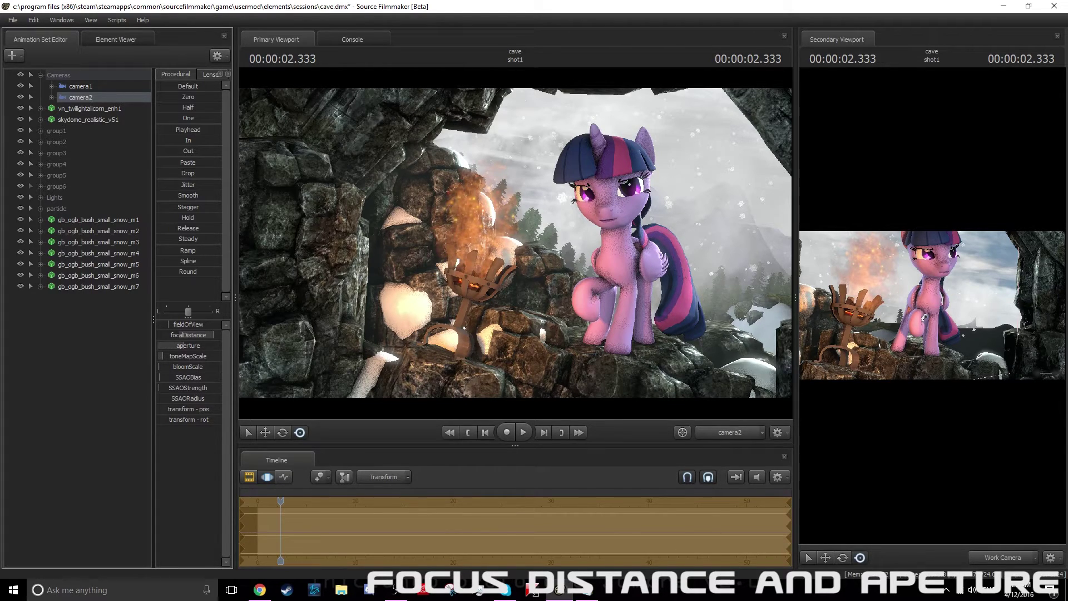
click(249, 477)
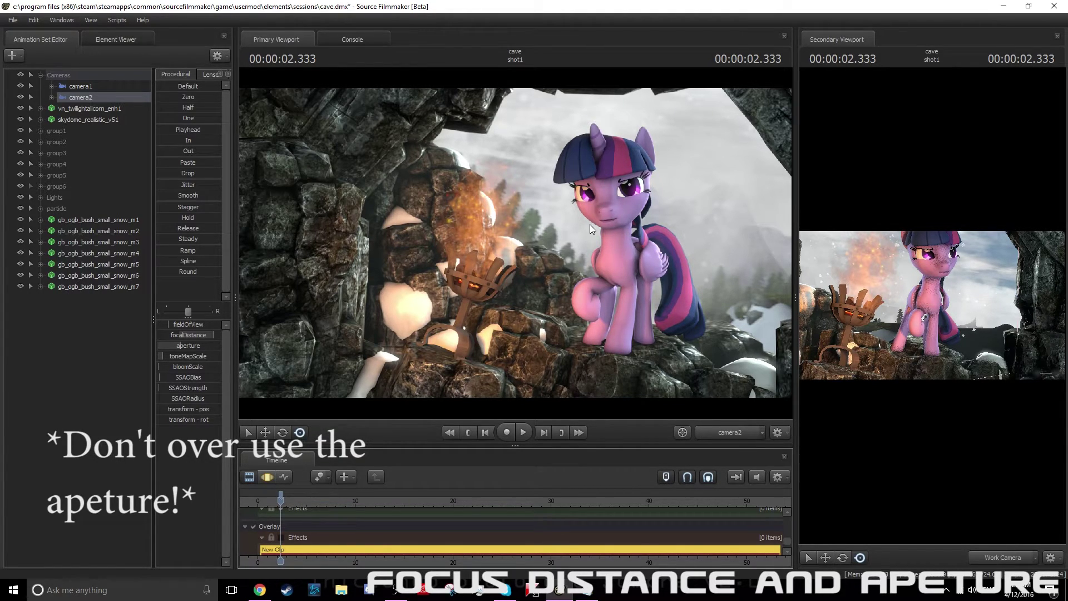
- Raise camera2's aperture to near its maximum in the Motion Editor and preview the exaggerated blur in the Clip Editor
click(266, 480)
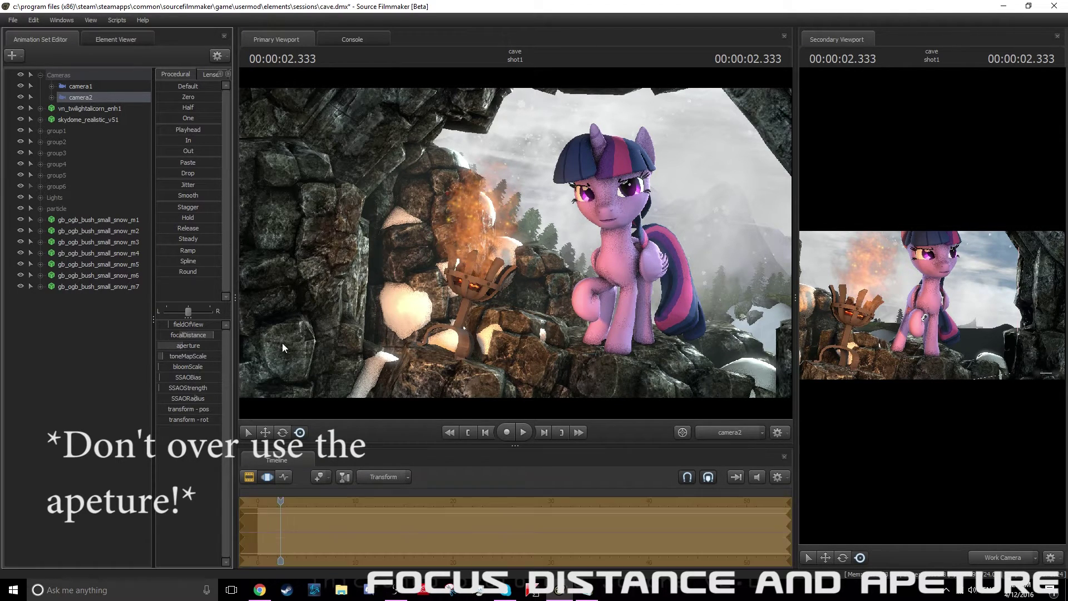
click(248, 477)
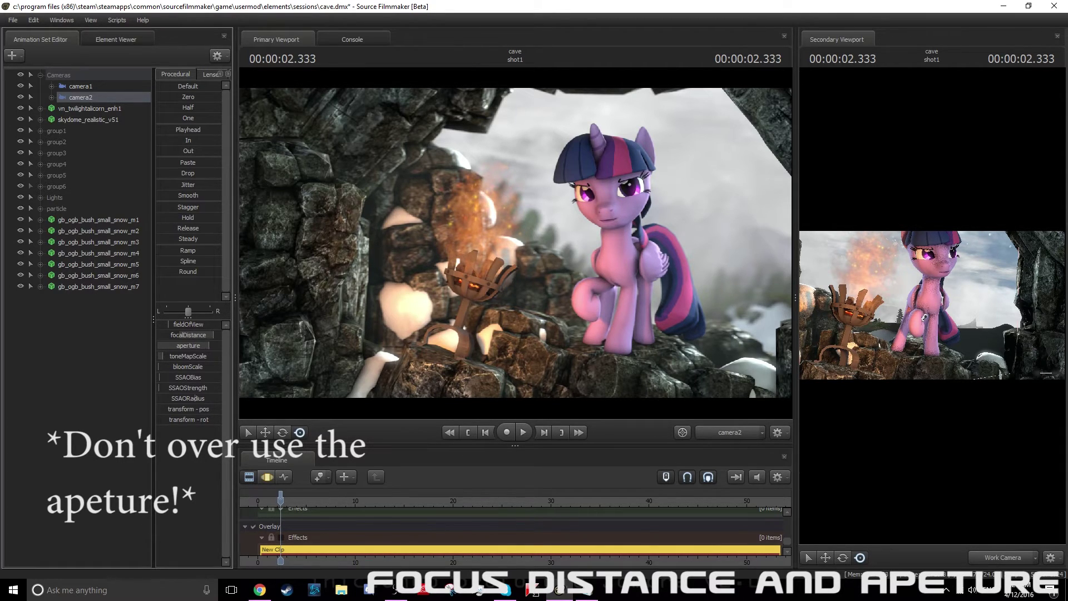
- Lower camera2's aperture to a subtle level in the Motion Editor, preview it in the Clip Editor, and deselect the camera
click(272, 477)
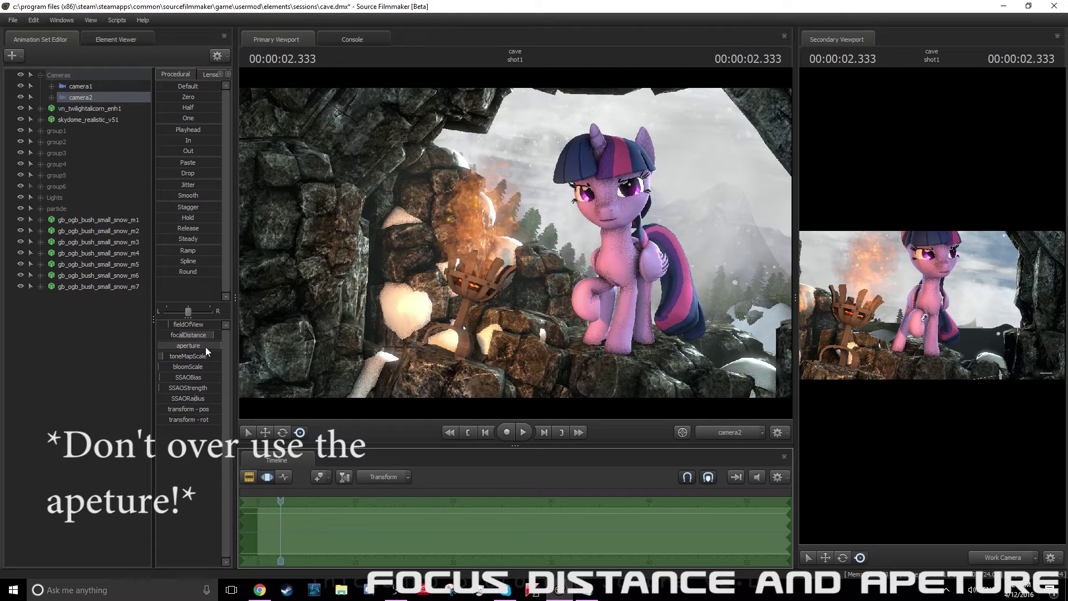
click(206, 347)
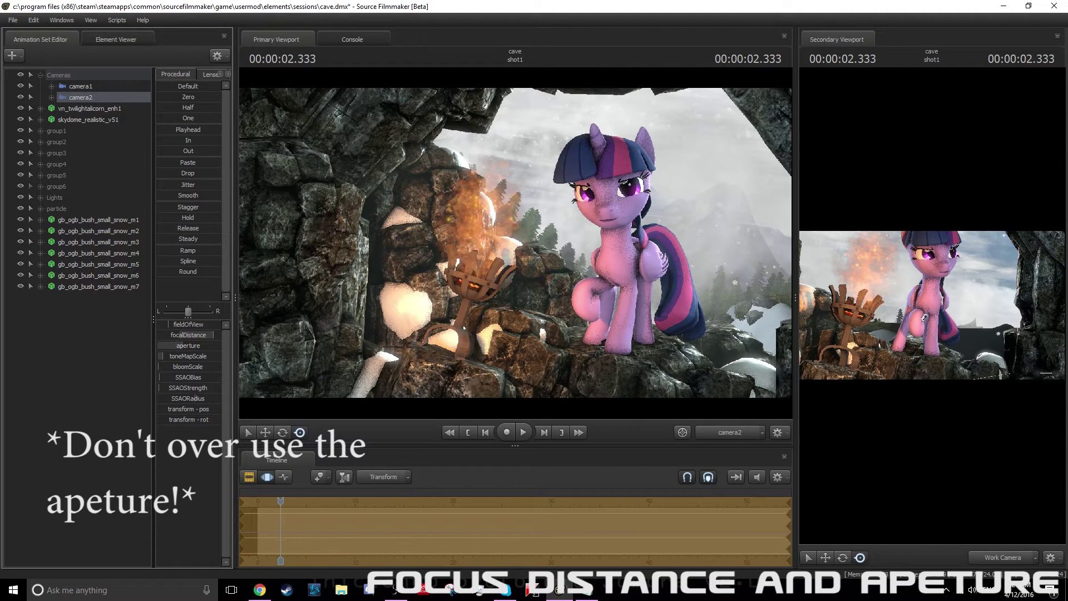
click(246, 476)
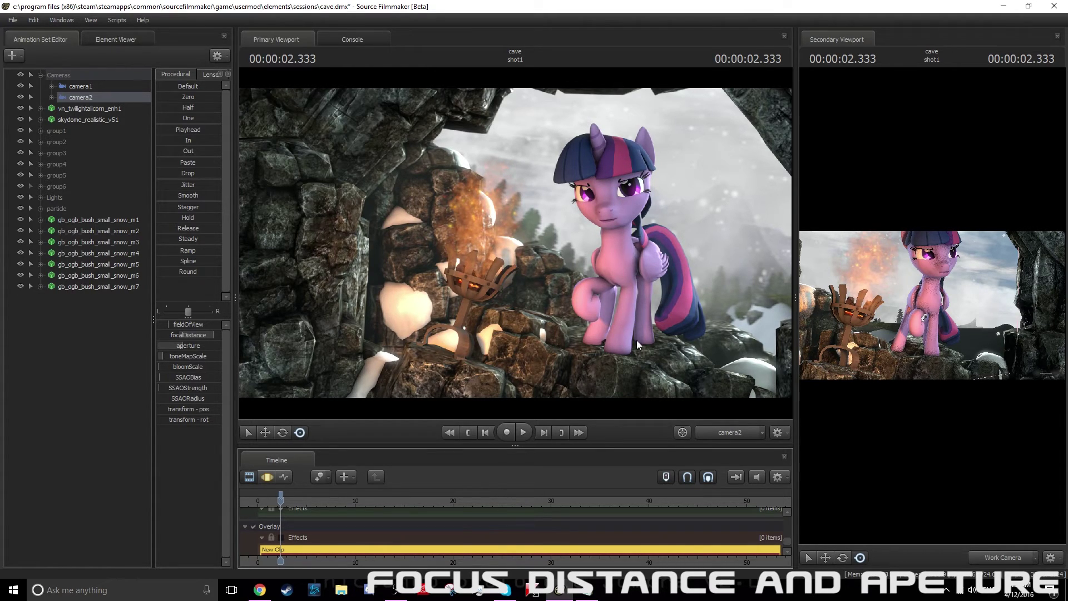
click(106, 369)
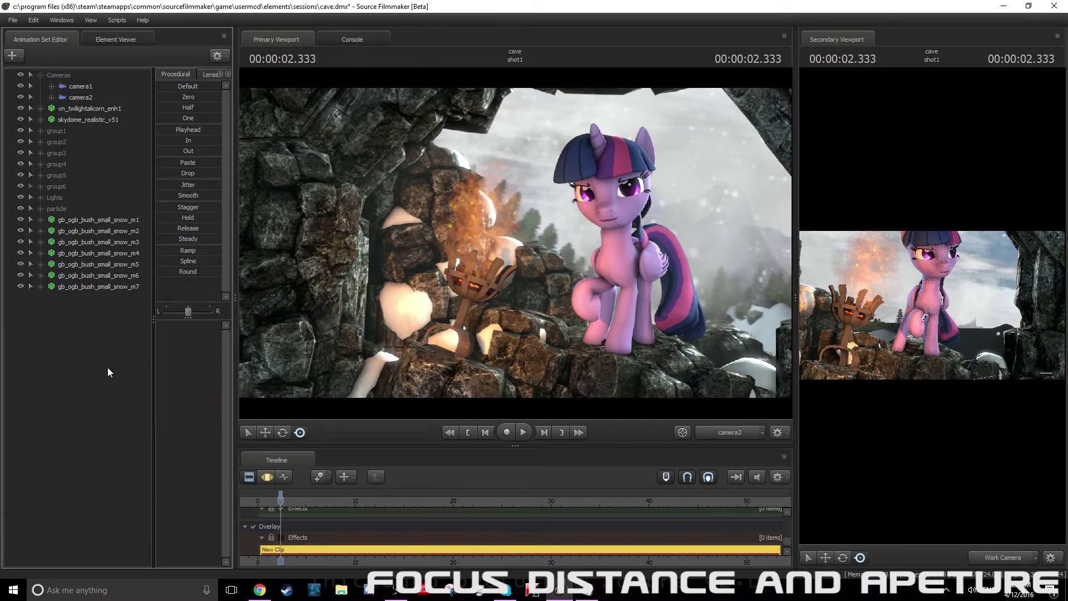